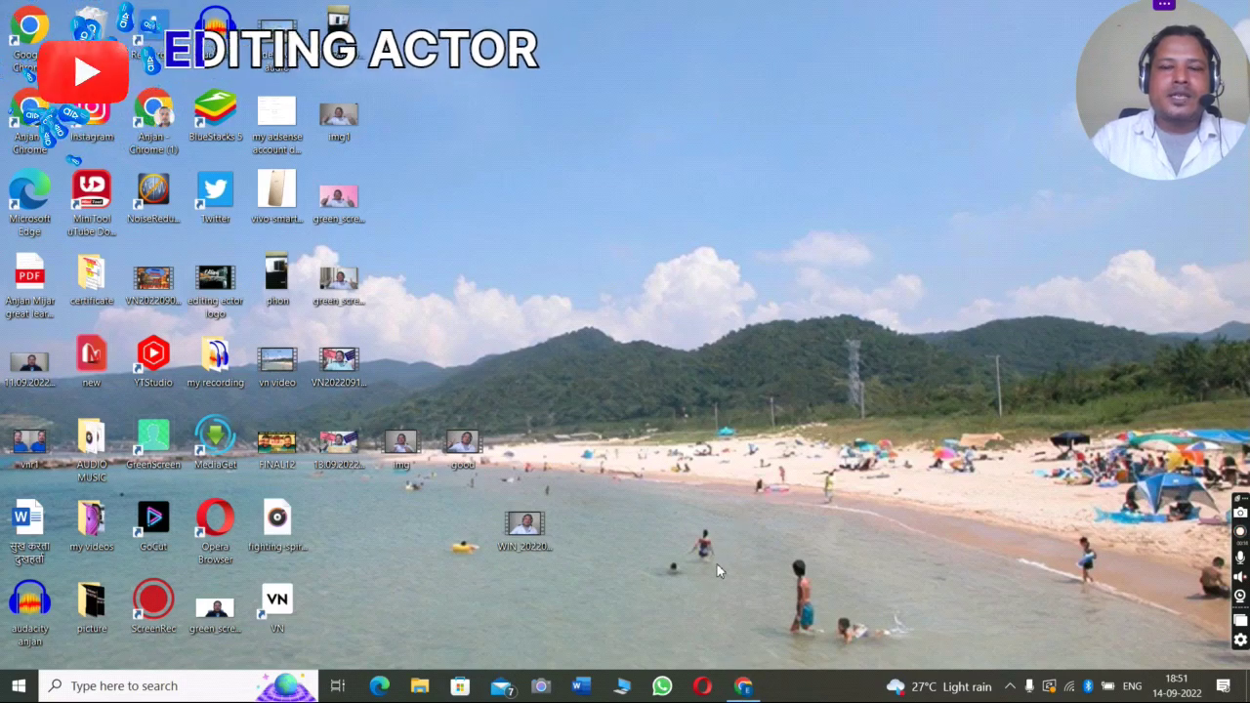
# Step: Bring up the Chrome taskbar preview of the 'Channel content - YouTube Studio' window
pyautogui.moveTo(748, 691)
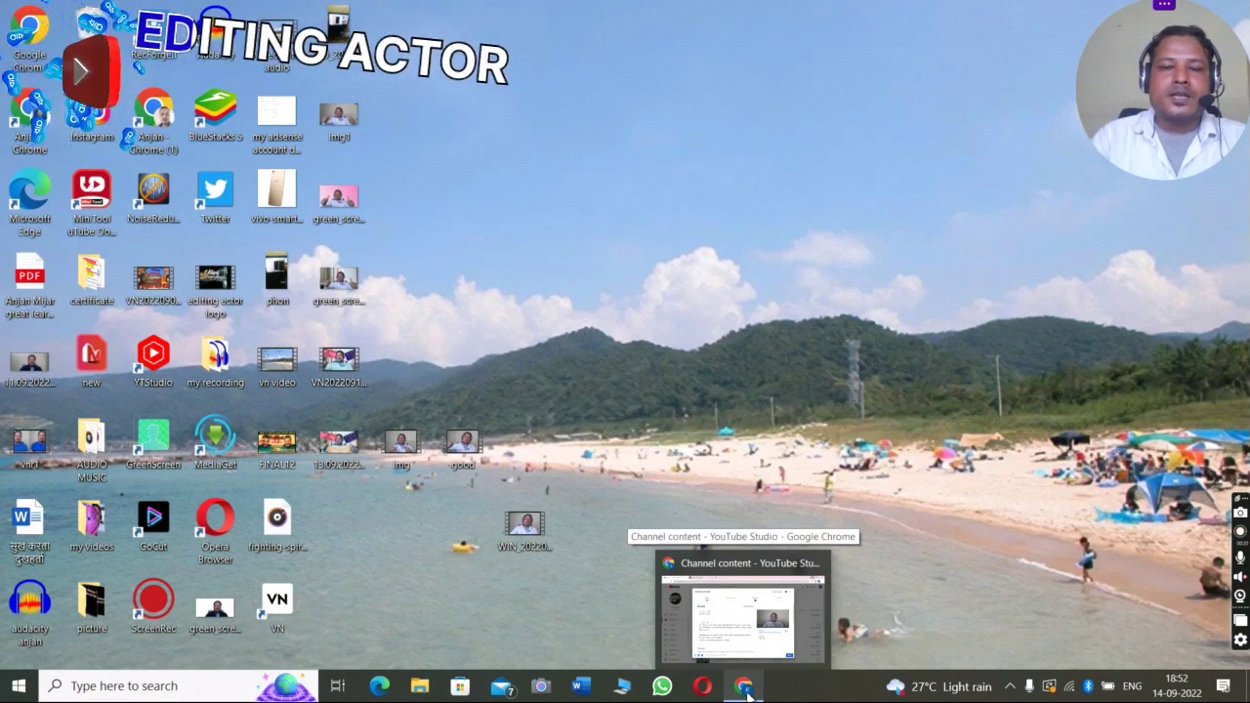
# Step: Restore the YouTube Studio window and advance the EDITING ACTOR draft from Details to Video elements
pyautogui.click(746, 687)
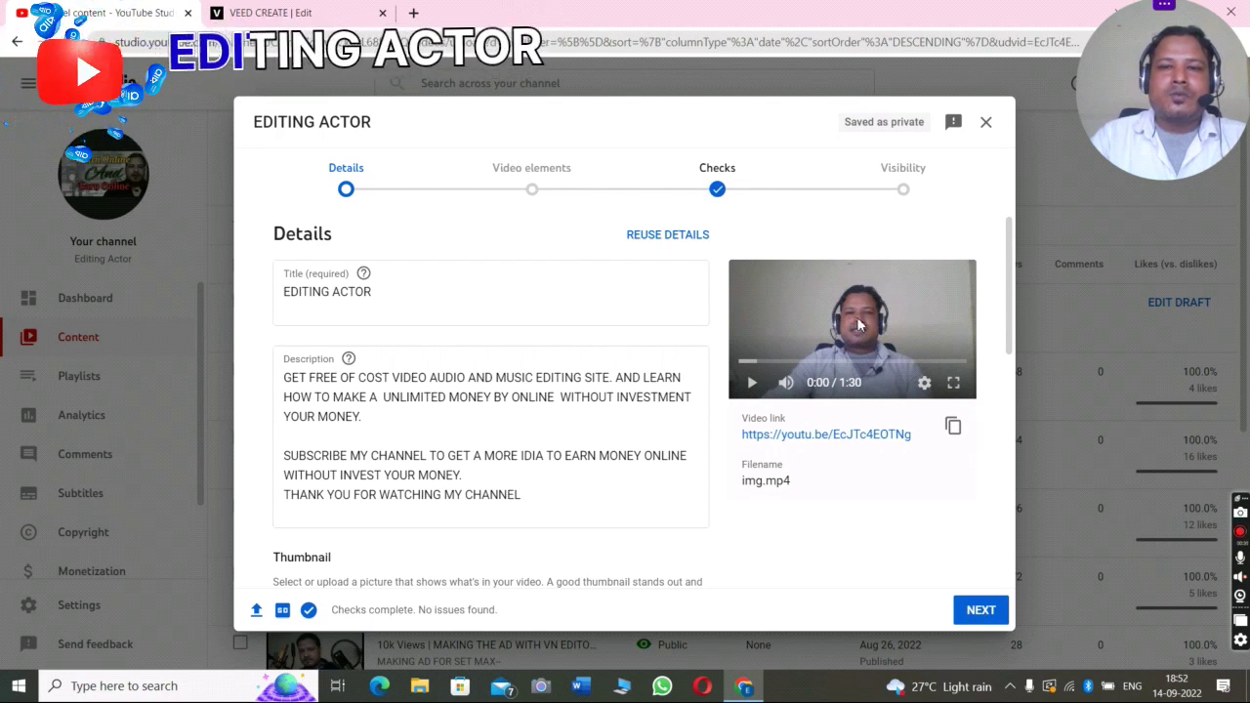
pyautogui.click(540, 183)
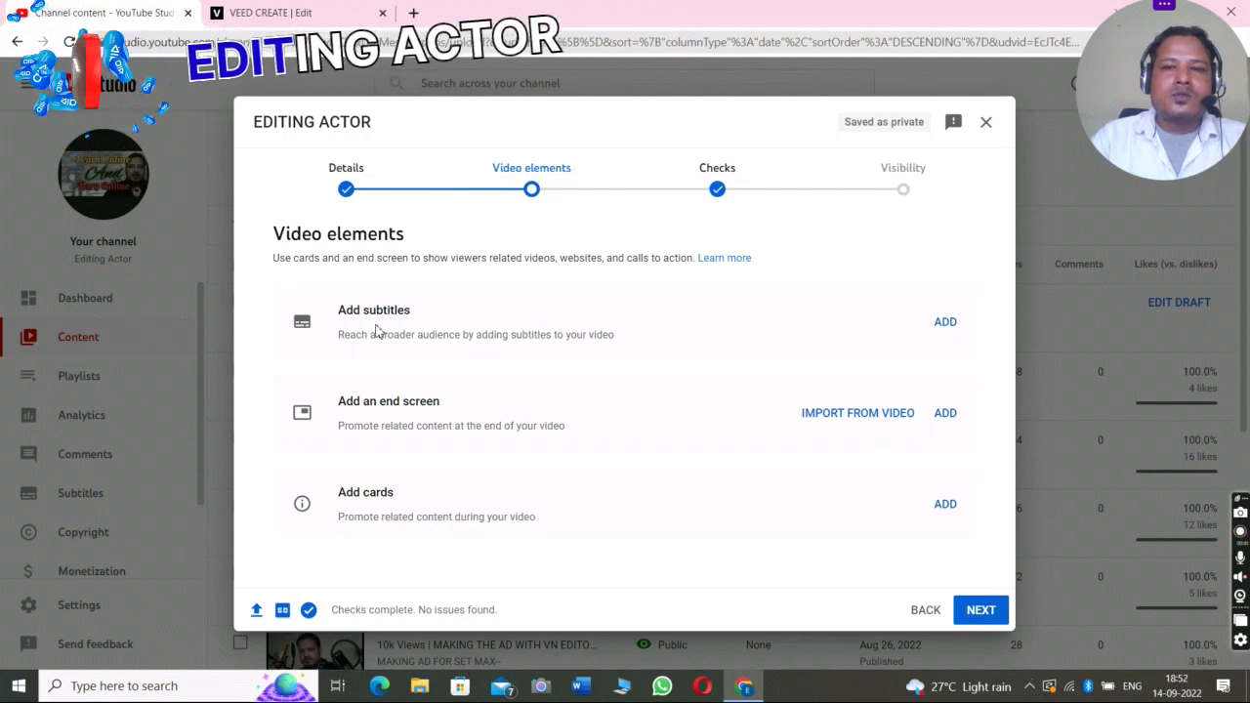
# Step: Open the Hindi subtitle editor from the 'Add subtitles' option
pyautogui.click(947, 323)
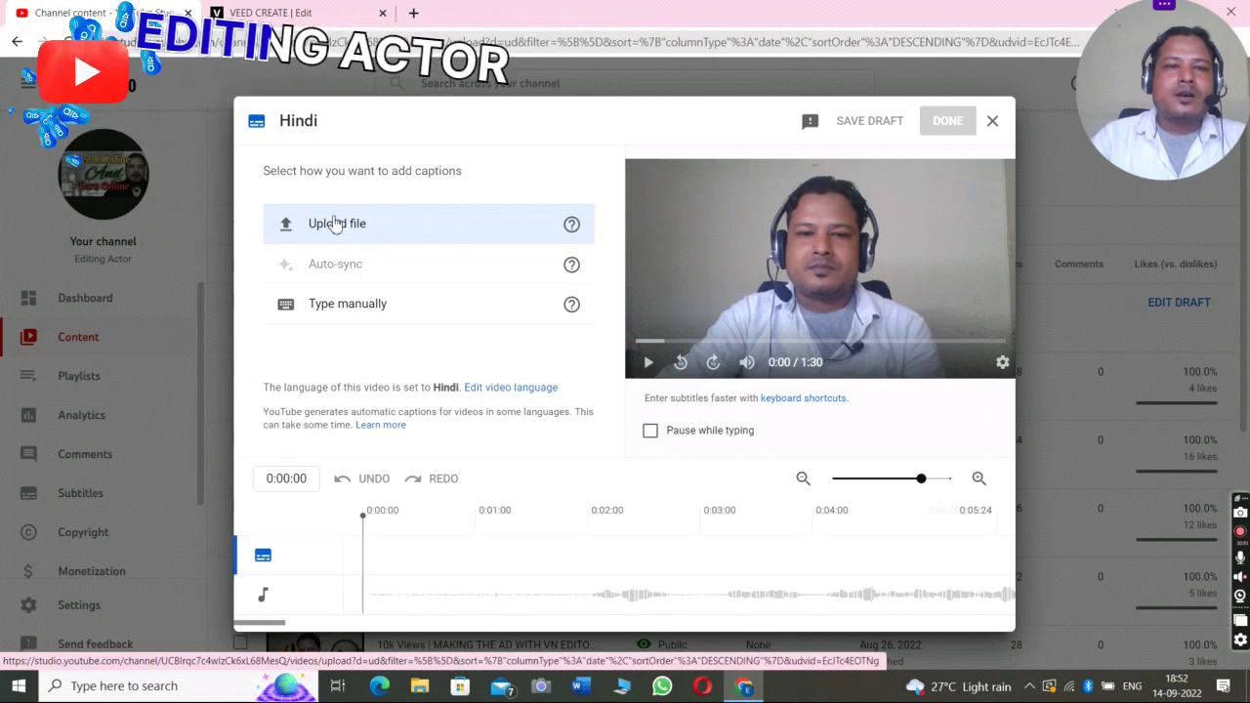
# Step: Switch Hindi captions to manual typing and add a second caption timed 0:01:29–0:03:29
pyautogui.click(342, 308)
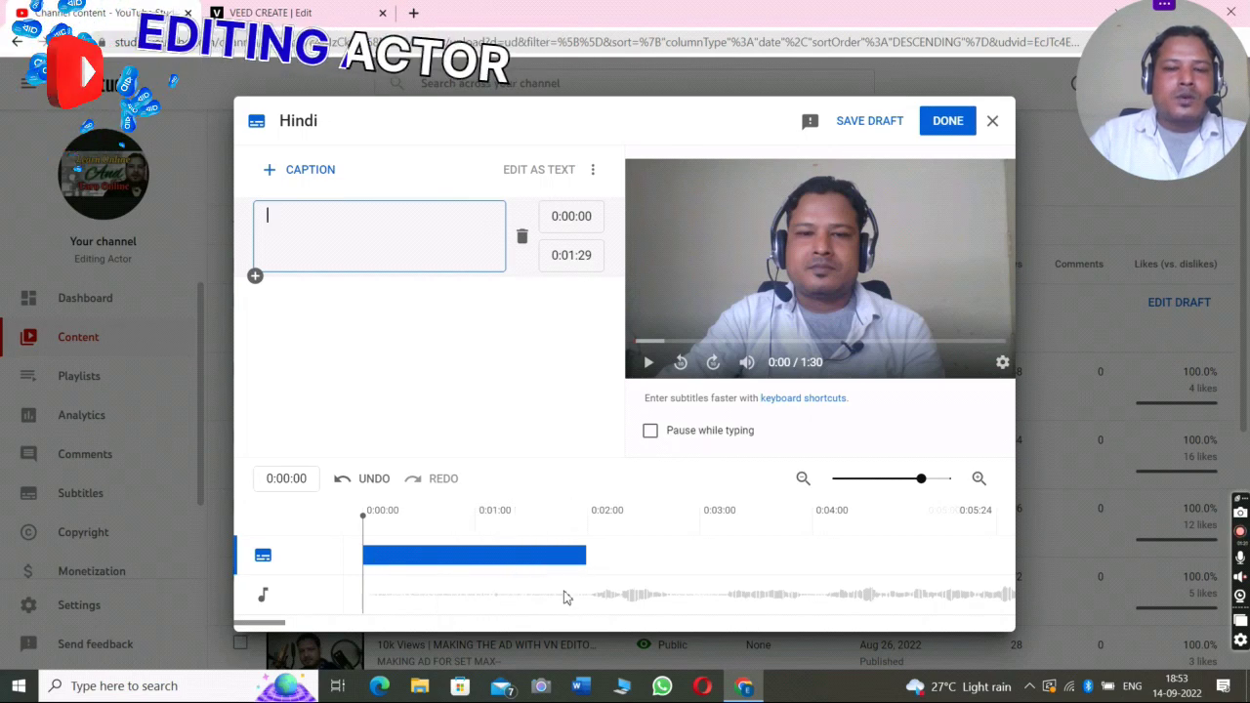
pyautogui.click(278, 173)
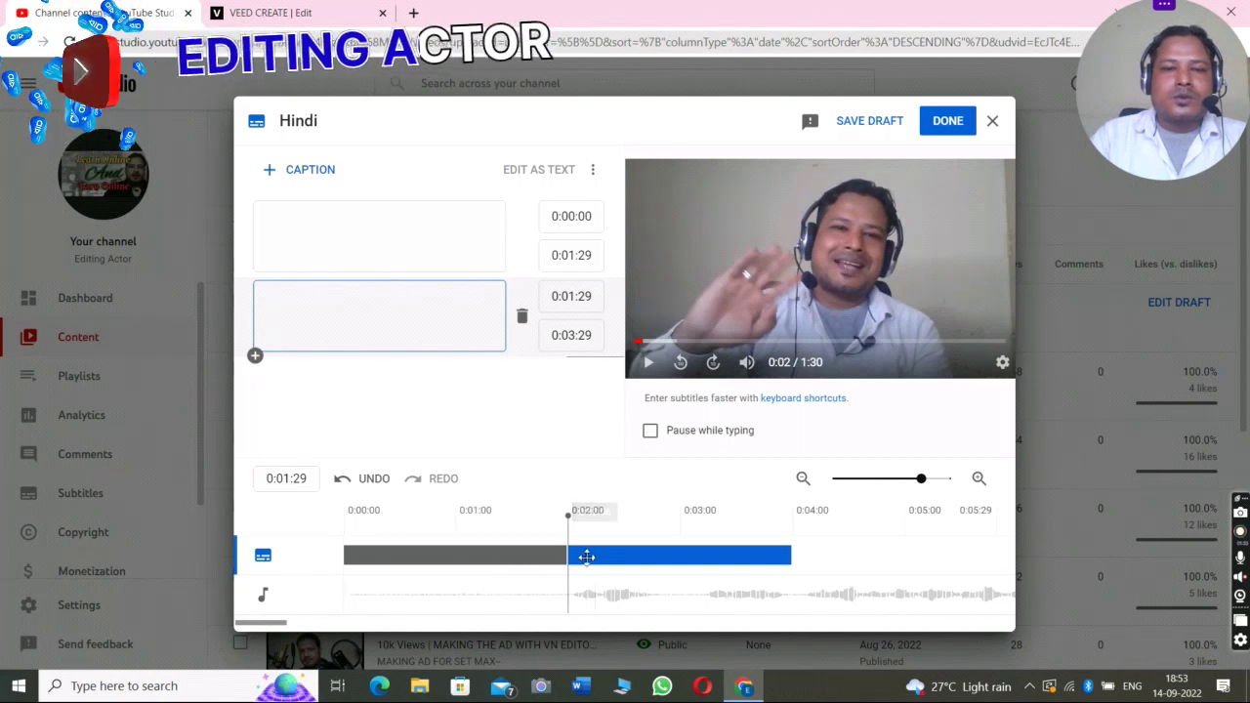
# Step: Turn on 'Pause while typing' and preview the video's first few seconds
pyautogui.click(650, 432)
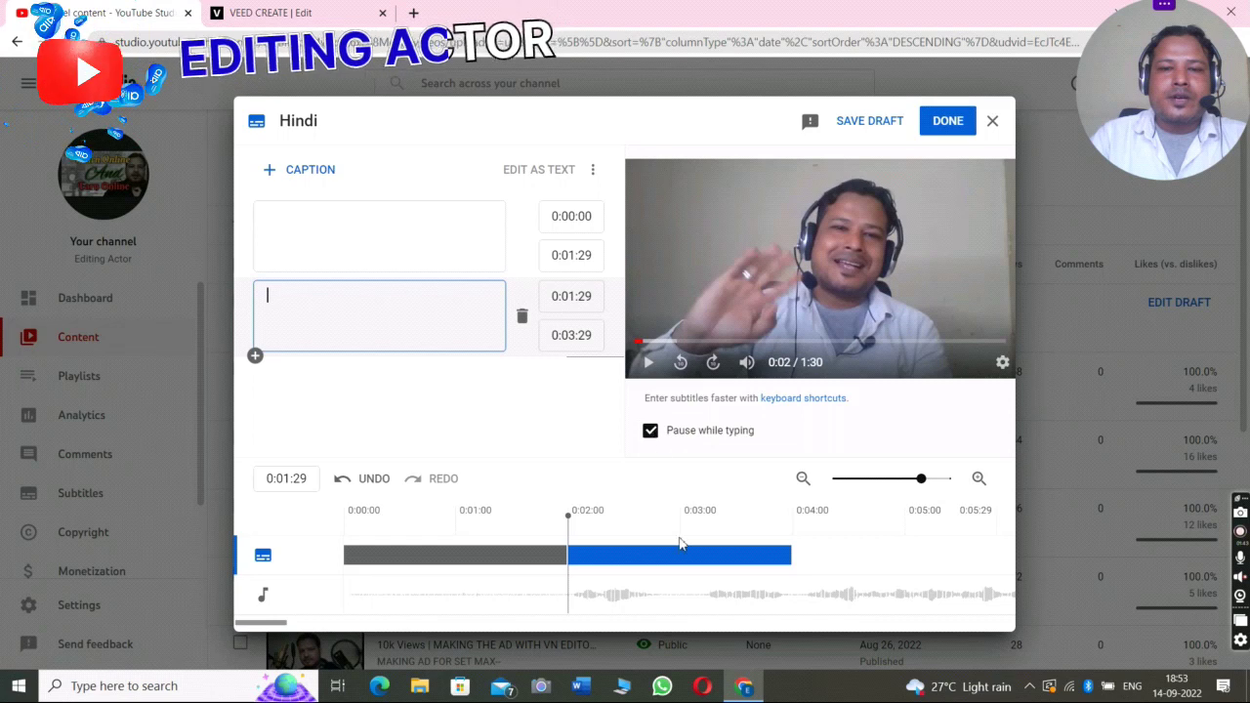
pyautogui.click(650, 365)
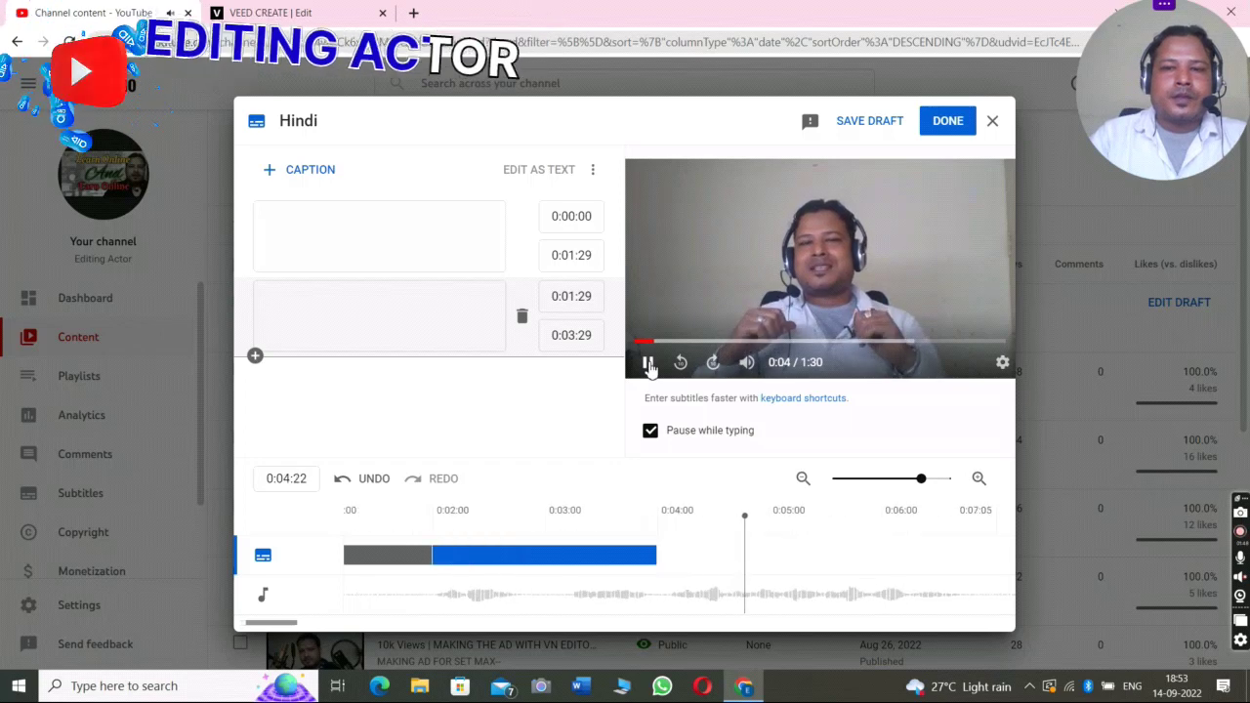
pyautogui.click(649, 363)
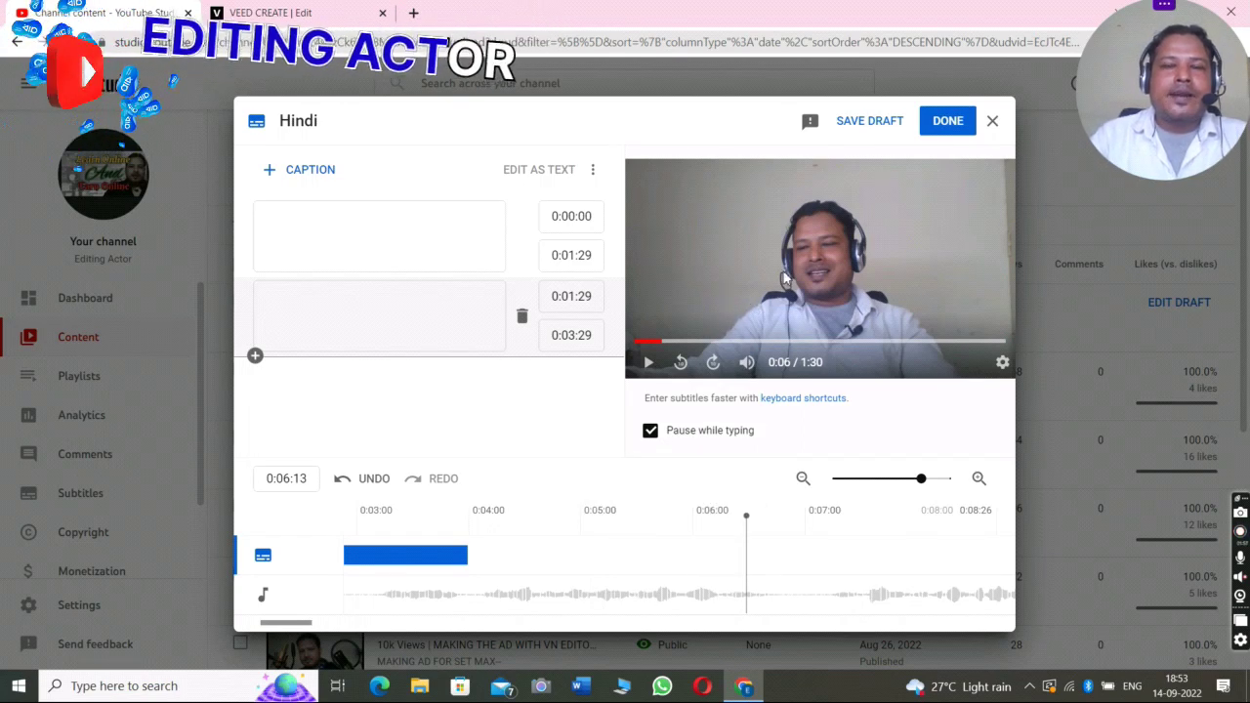
# Step: Replay a few seconds from the second caption's start and put the cursor in that caption
pyautogui.click(327, 331)
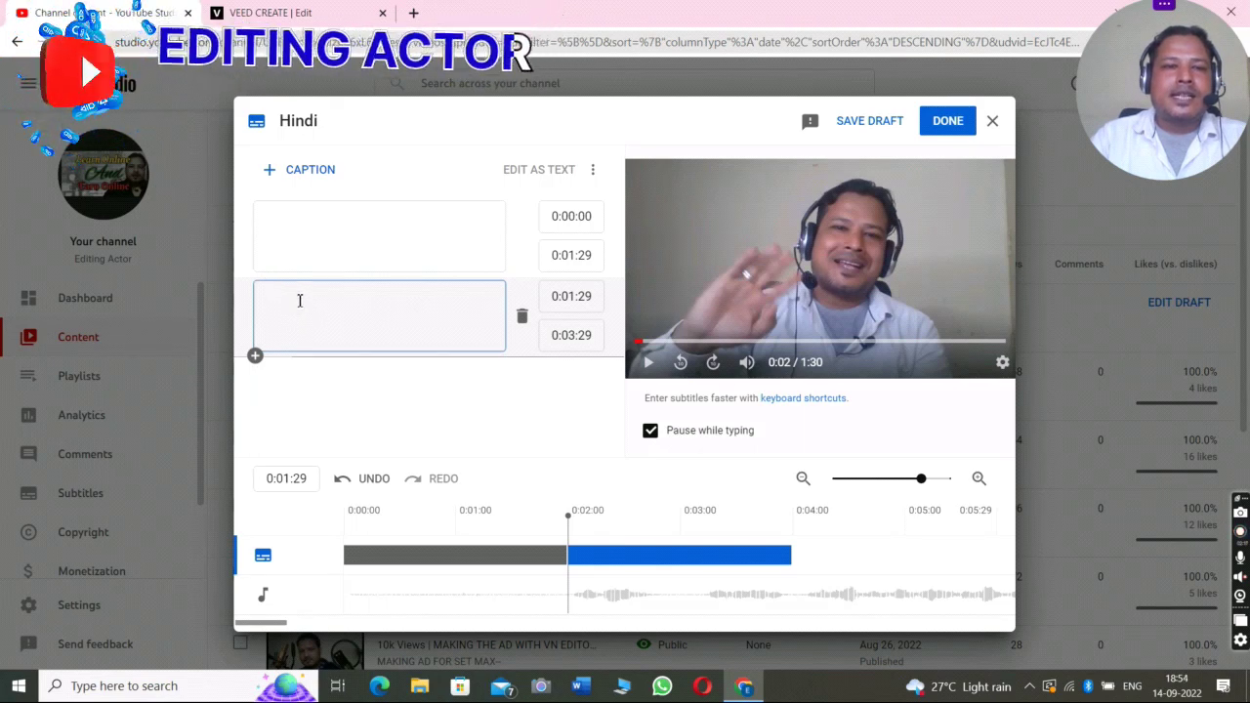
pyautogui.click(650, 365)
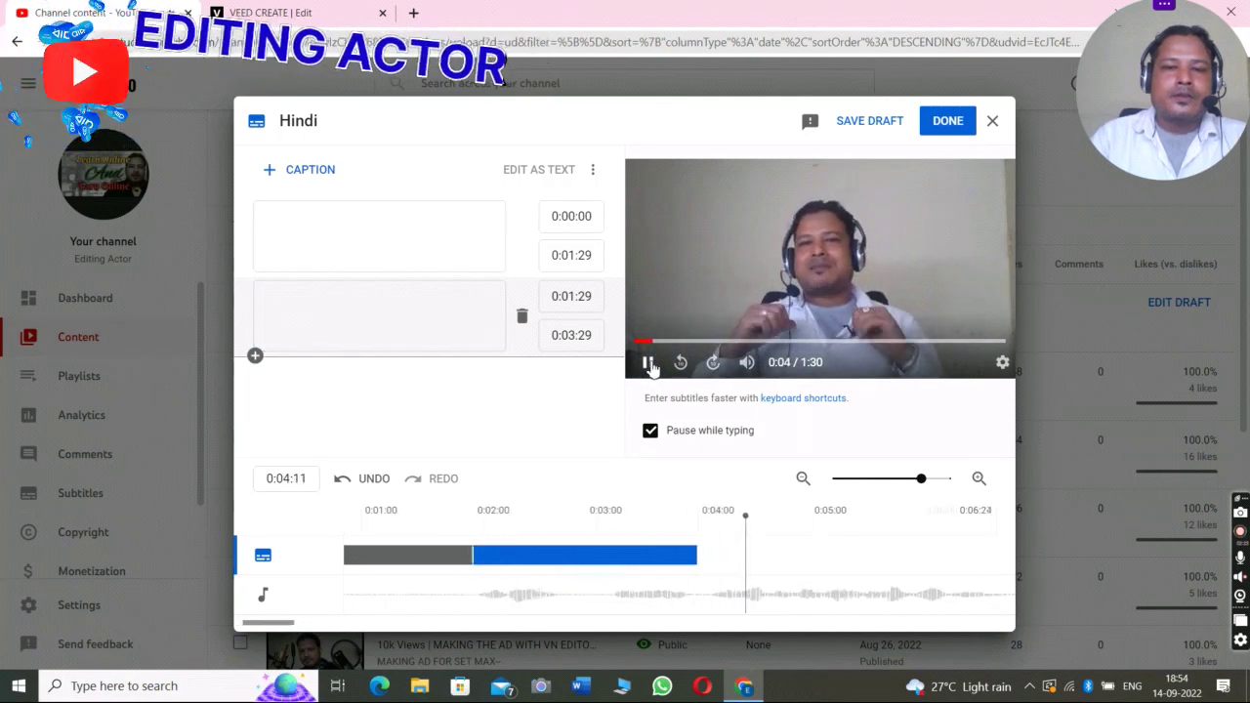
pyautogui.click(650, 365)
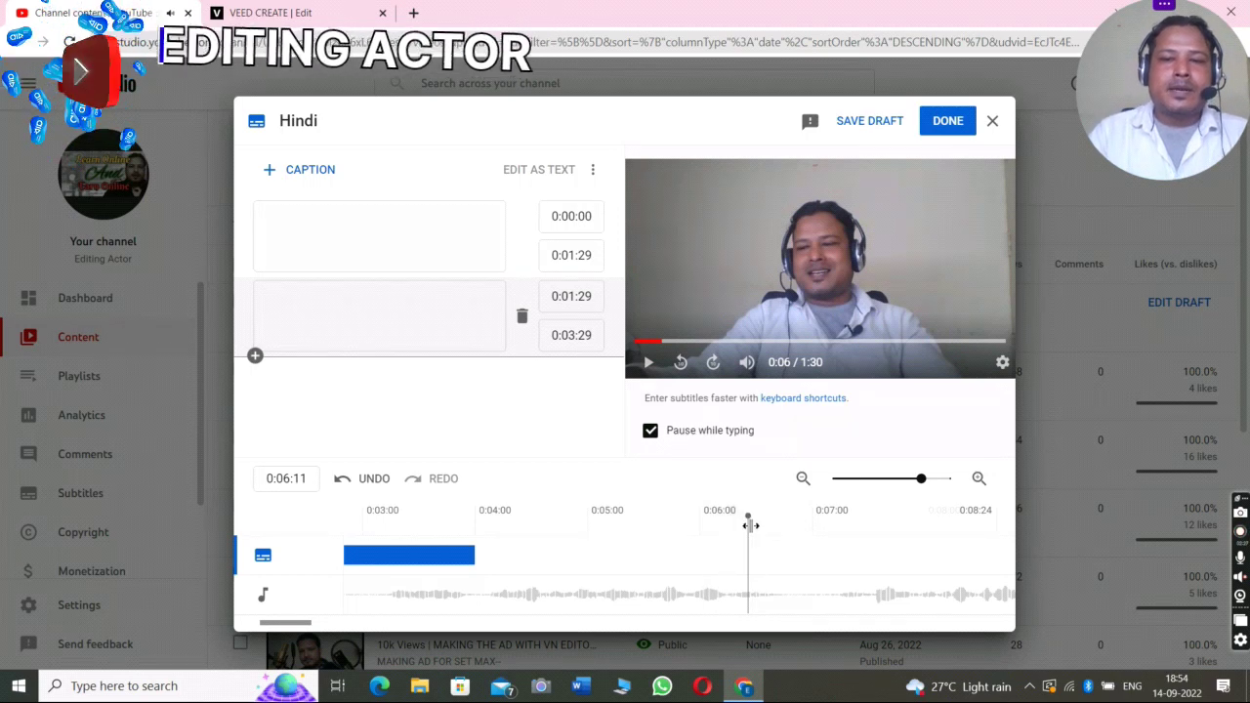
pyautogui.click(308, 299)
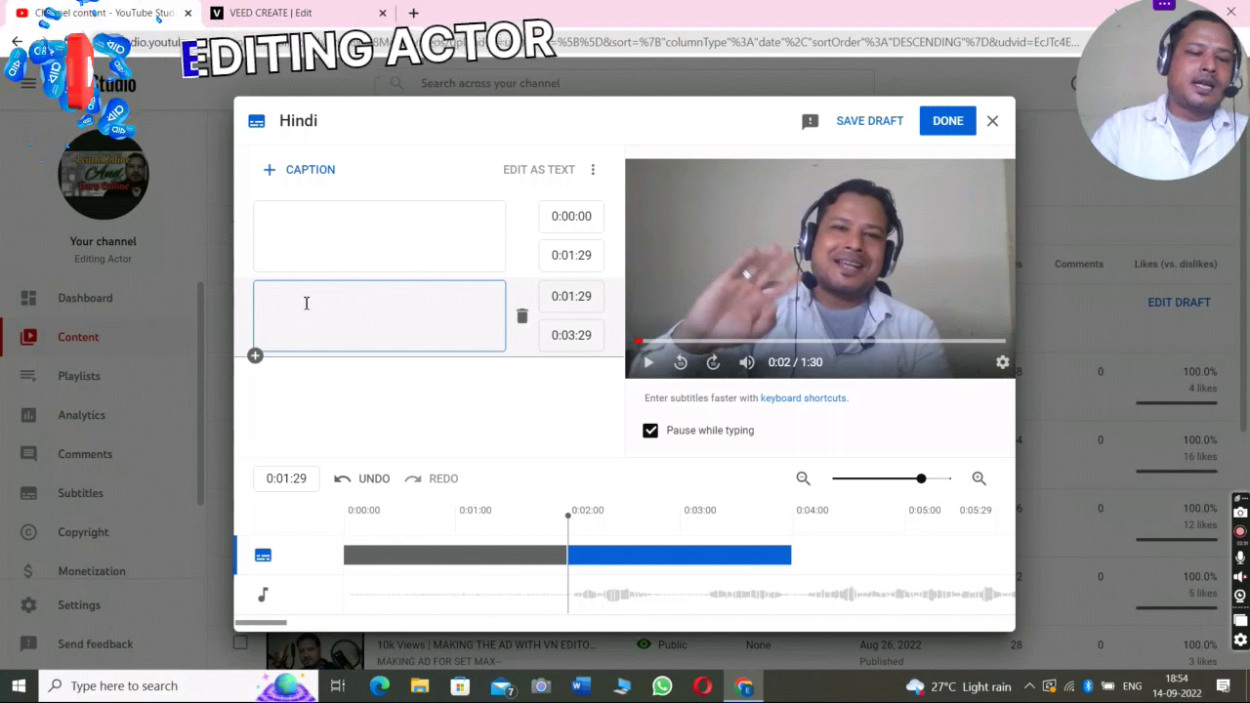
# Step: Type the Hindi welcome line ending 'mera chennal me swagat hain' into the second caption, fixing a typo
pyautogui.write('namas')
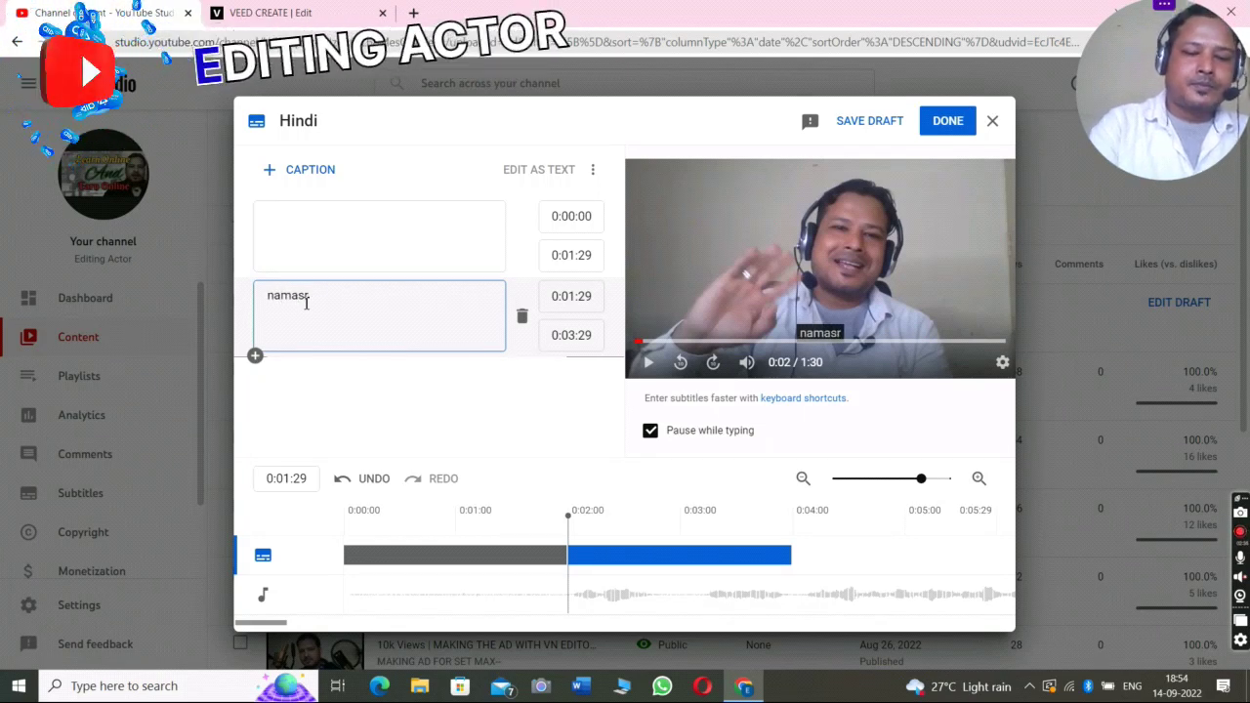
pyautogui.write('te dos')
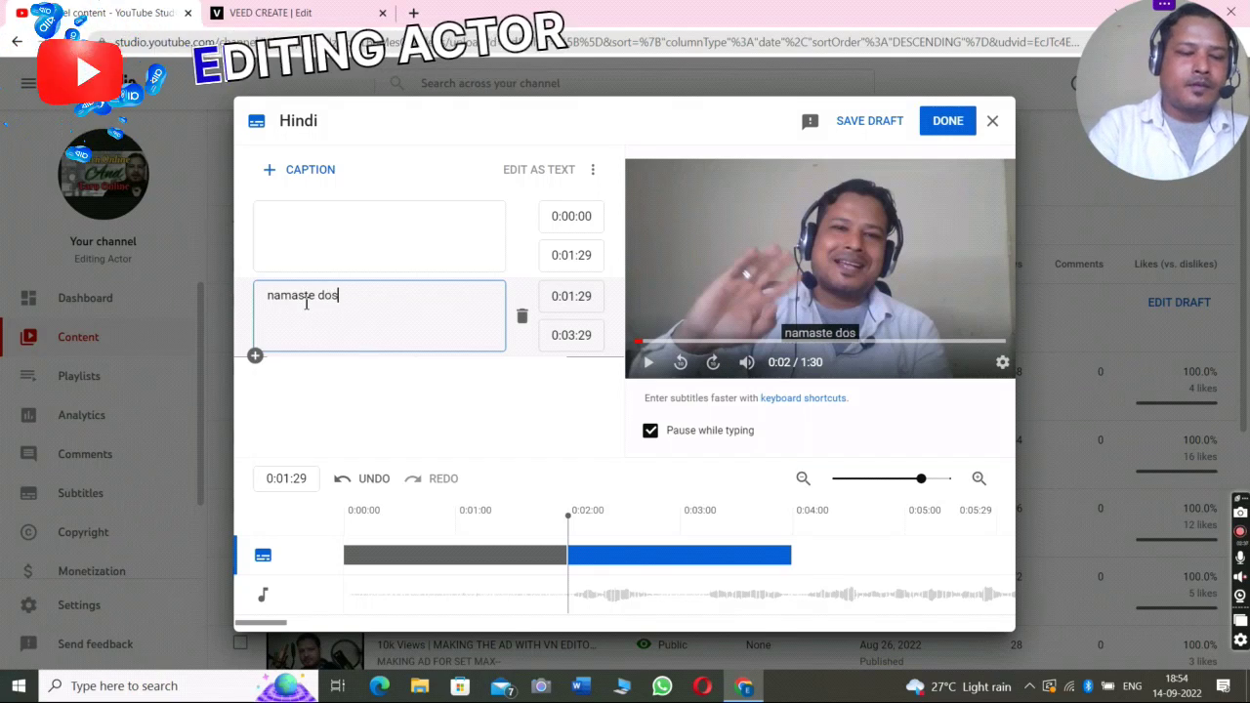
pyautogui.write('to m')
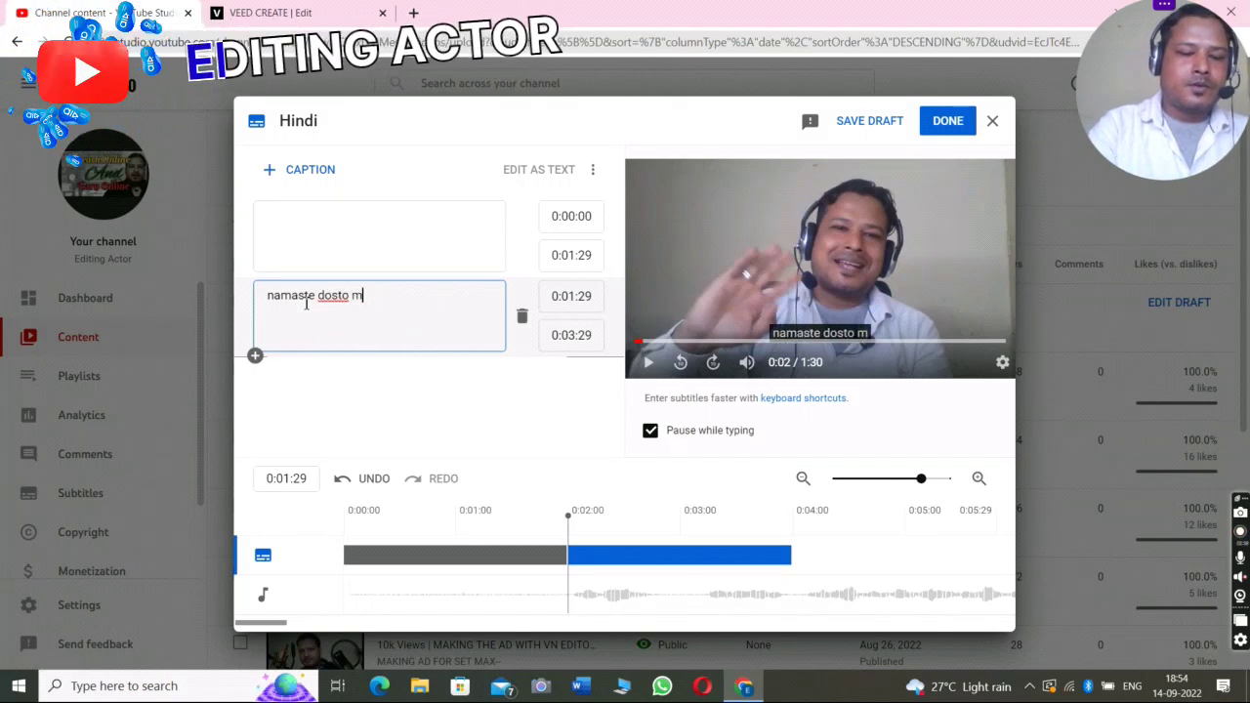
pyautogui.write('era naaa')
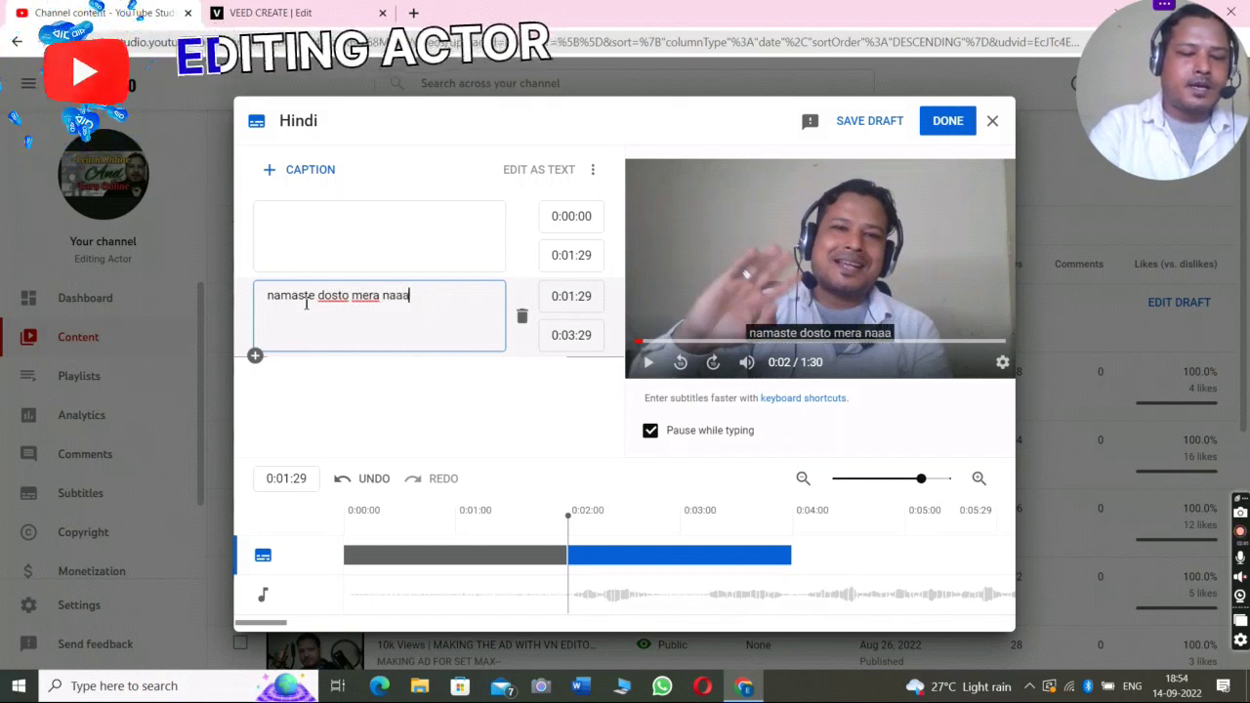
pyautogui.write('m a')
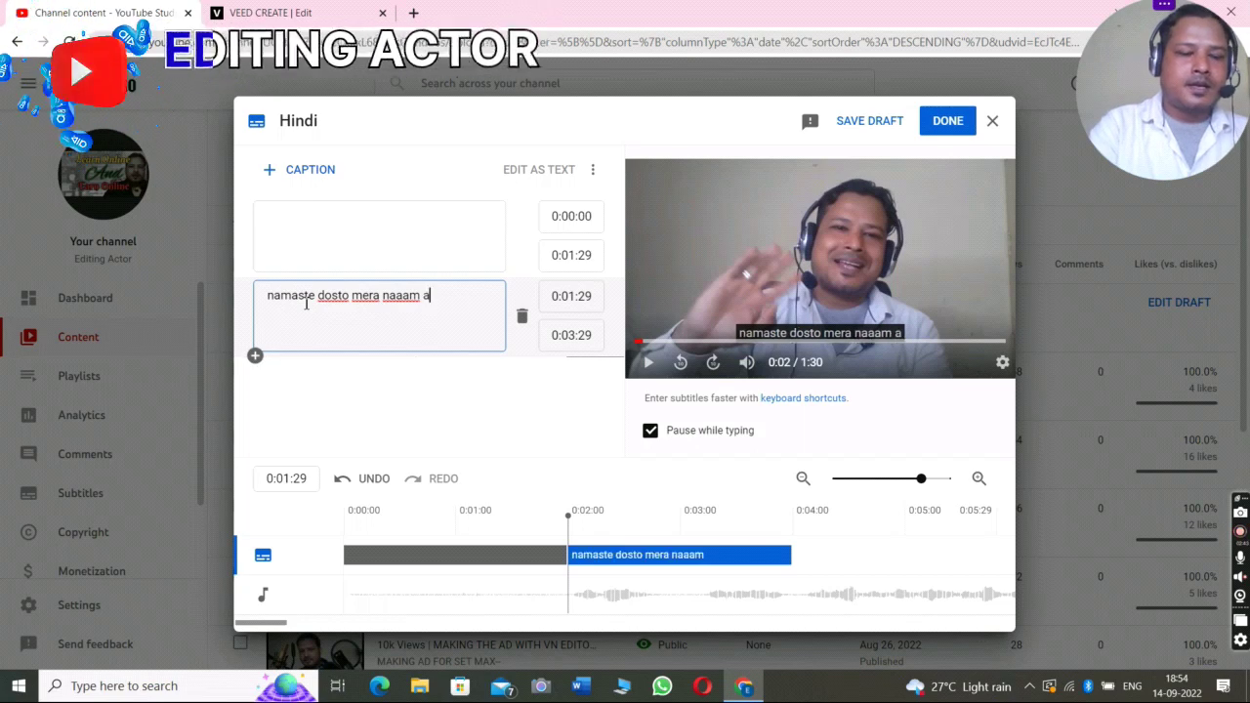
pyautogui.write('njan hai')
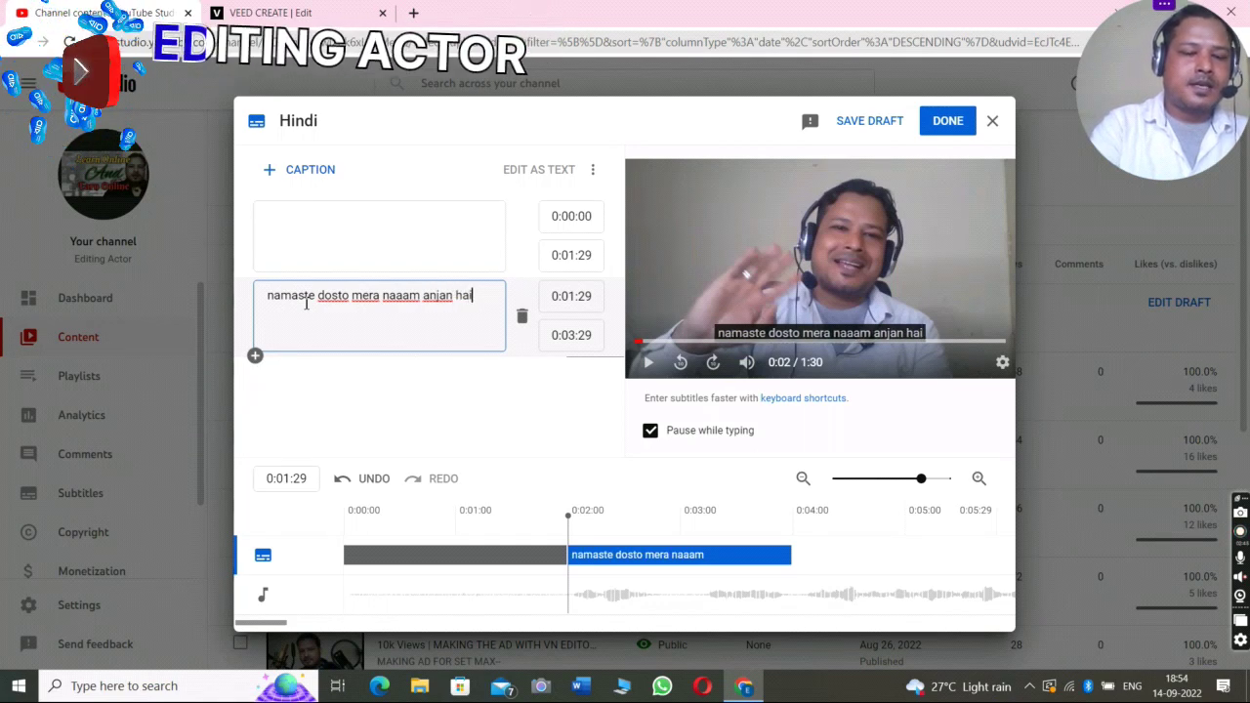
pyautogui.write('n au')
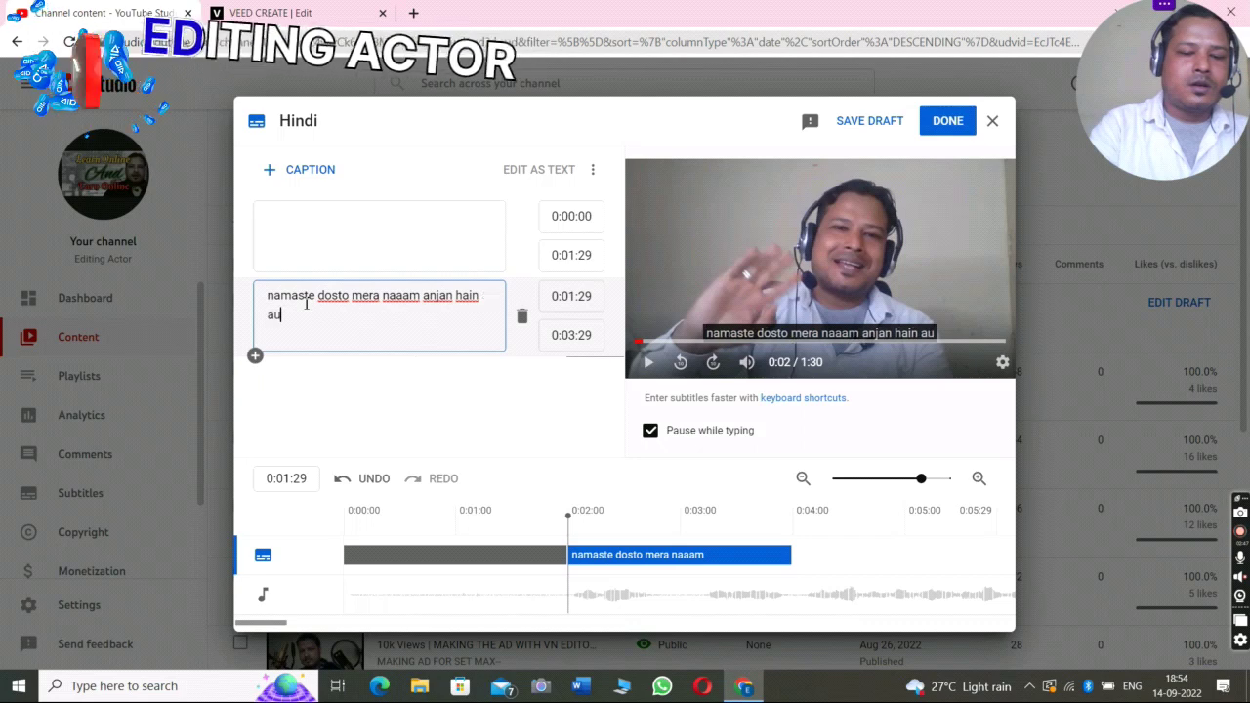
pyautogui.write('r aap')
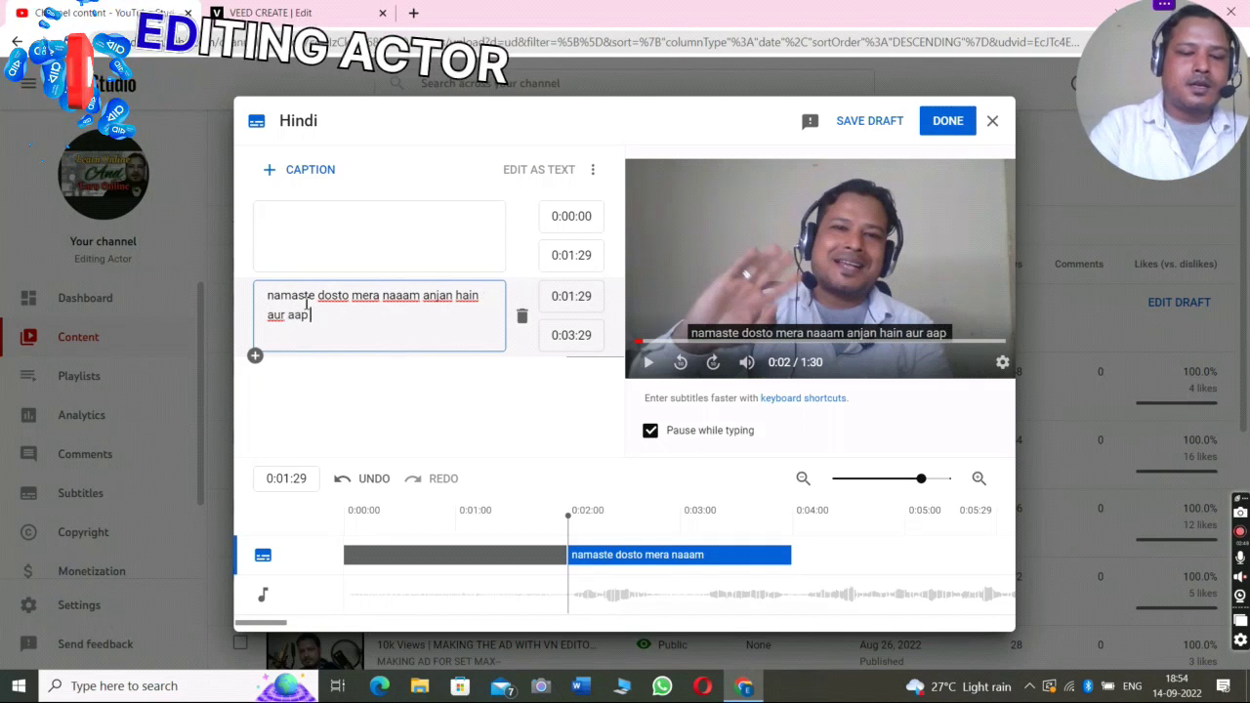
pyautogui.write(' sab kop')
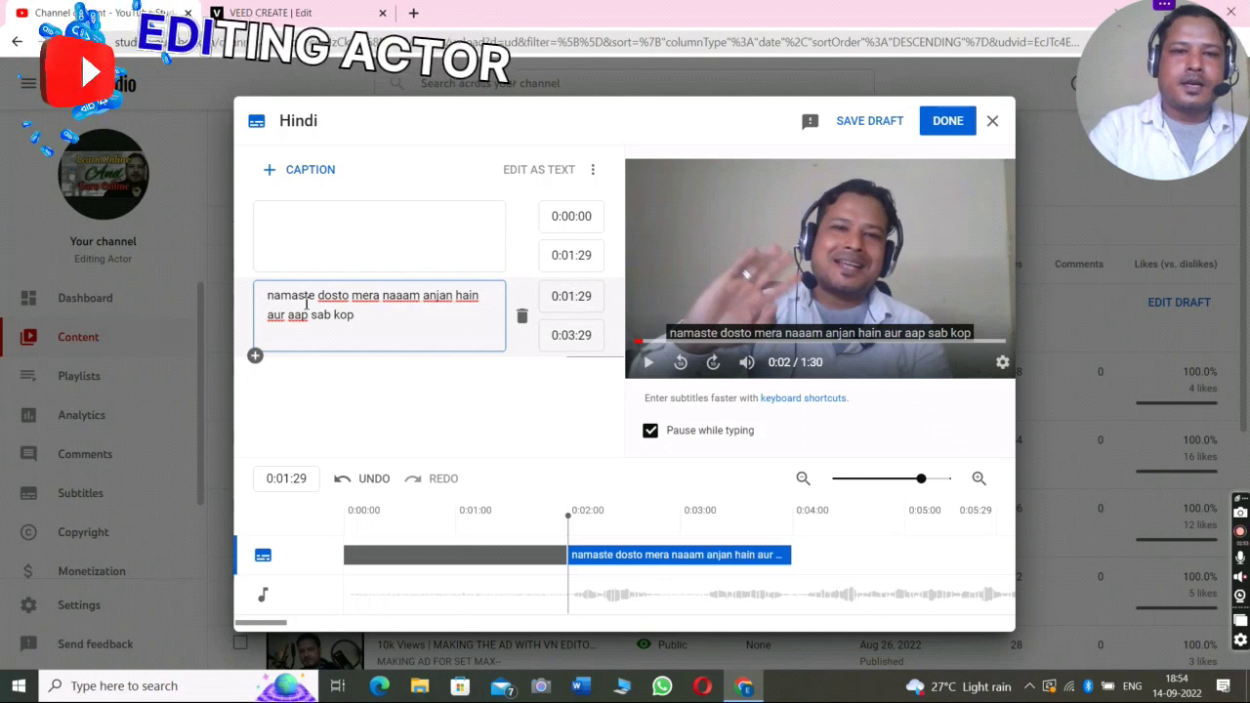
pyautogui.press('BackSpace')
pyautogui.write('mera')
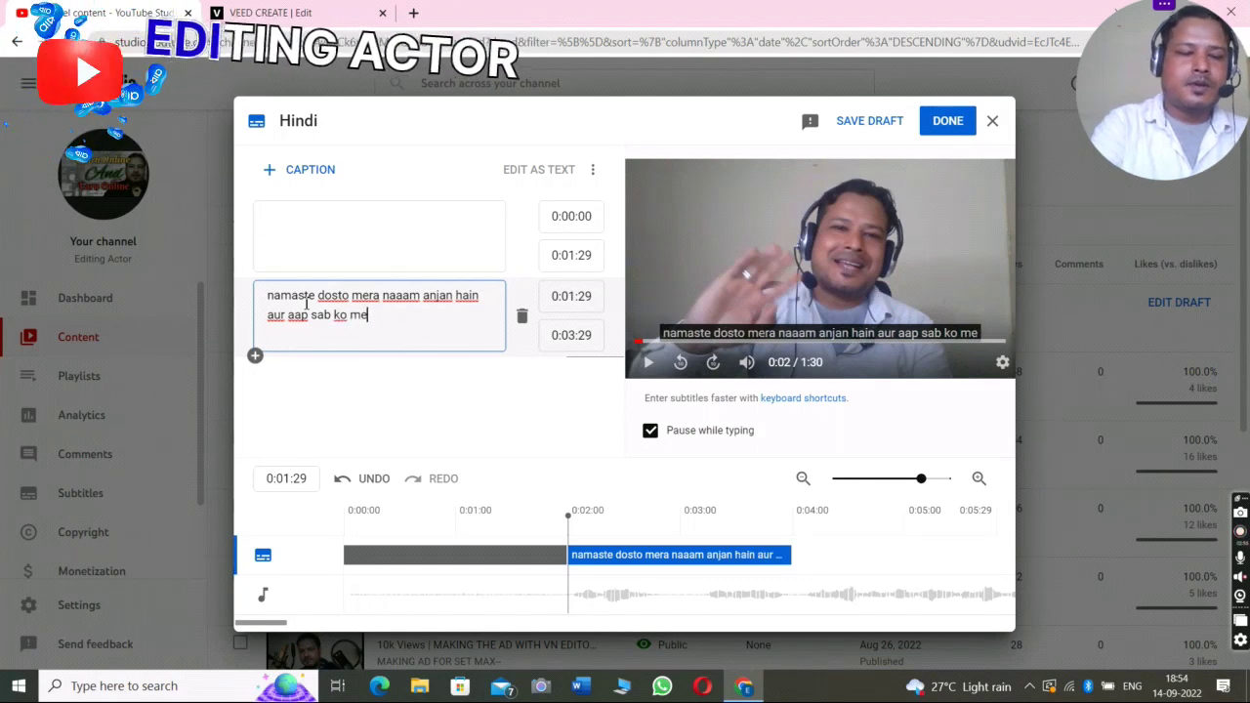
pyautogui.write(' chenna')
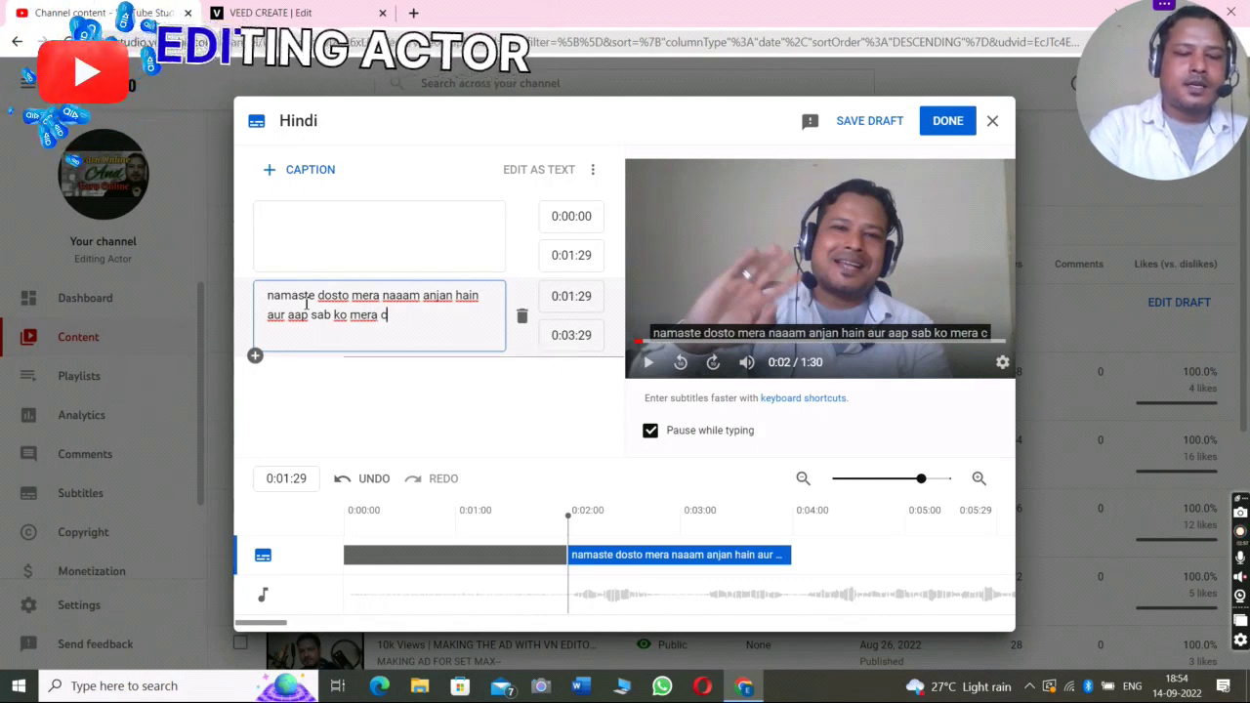
pyautogui.write('l ')
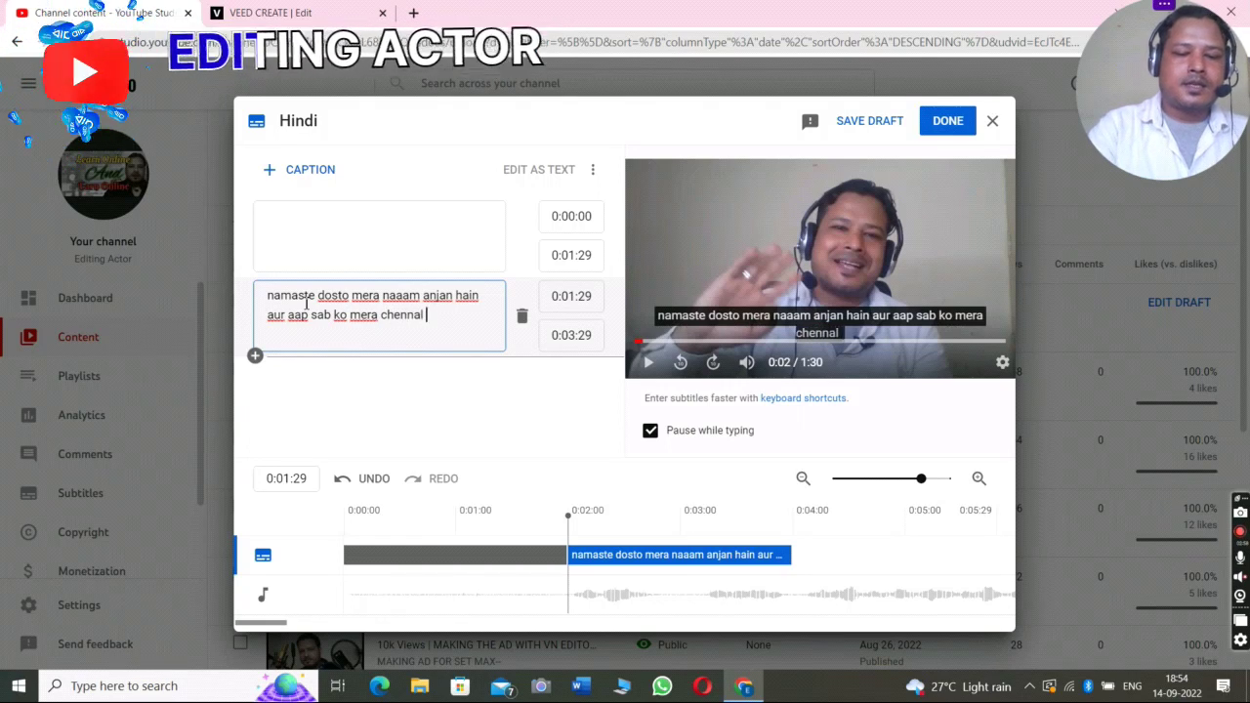
pyautogui.write('me swa')
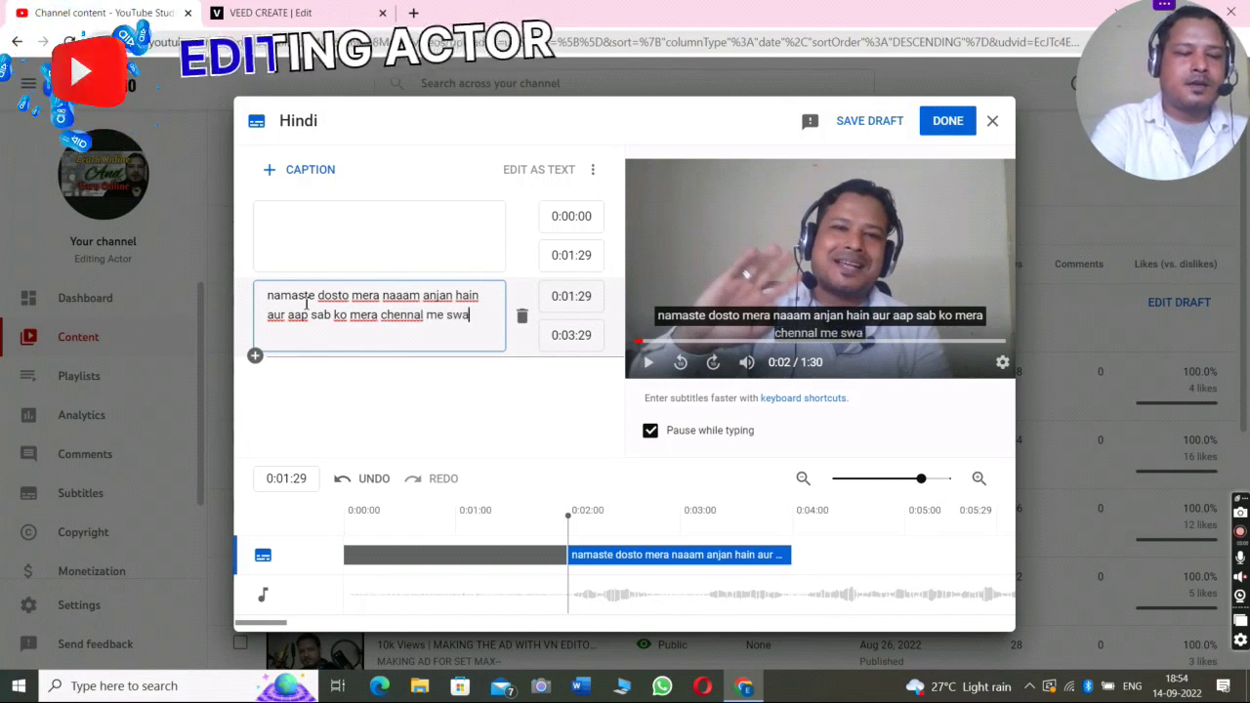
pyautogui.write('gat hain')
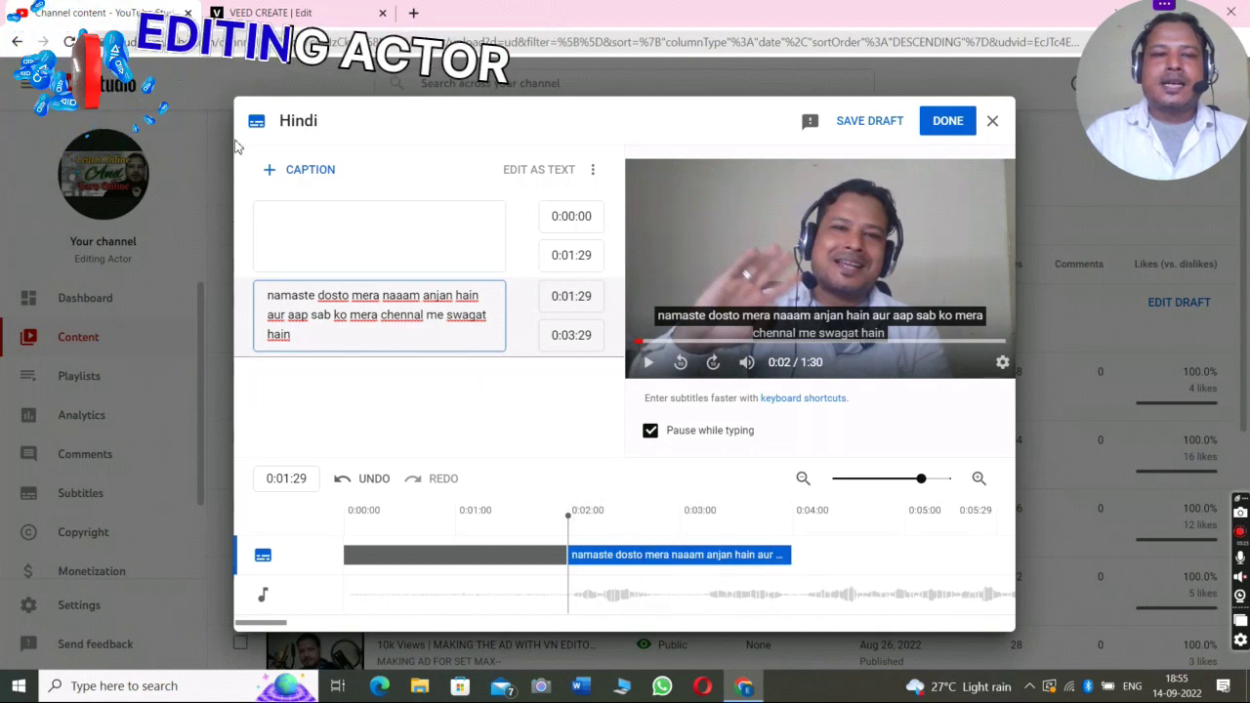
# Step: Add a third caption at 0:03:29–0:05:29, preview the next seconds, and focus its empty box
pyautogui.click(273, 176)
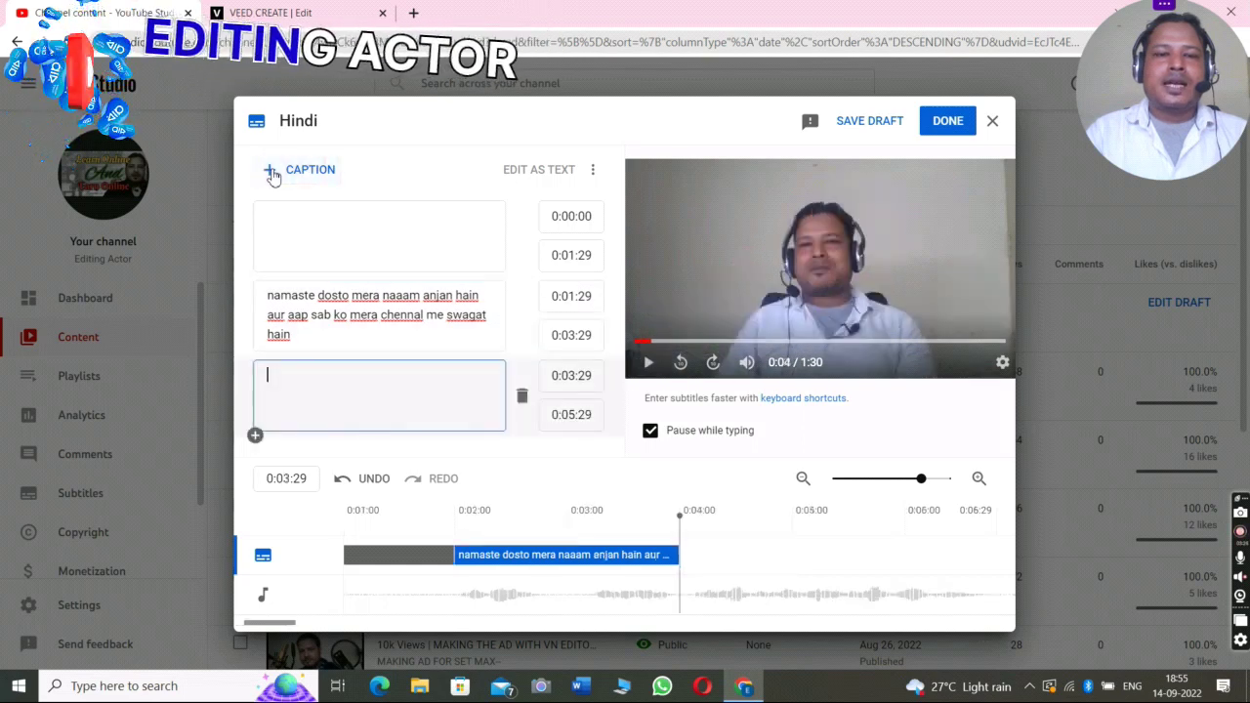
pyautogui.click(646, 364)
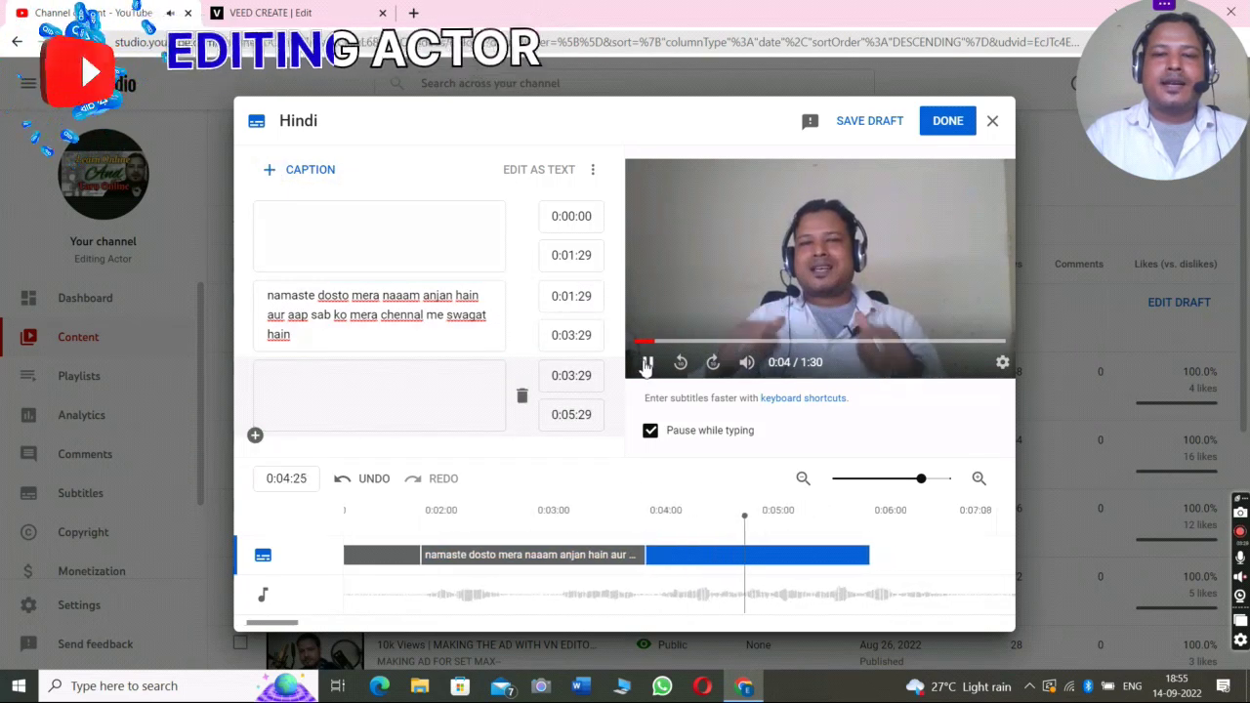
pyautogui.click(647, 363)
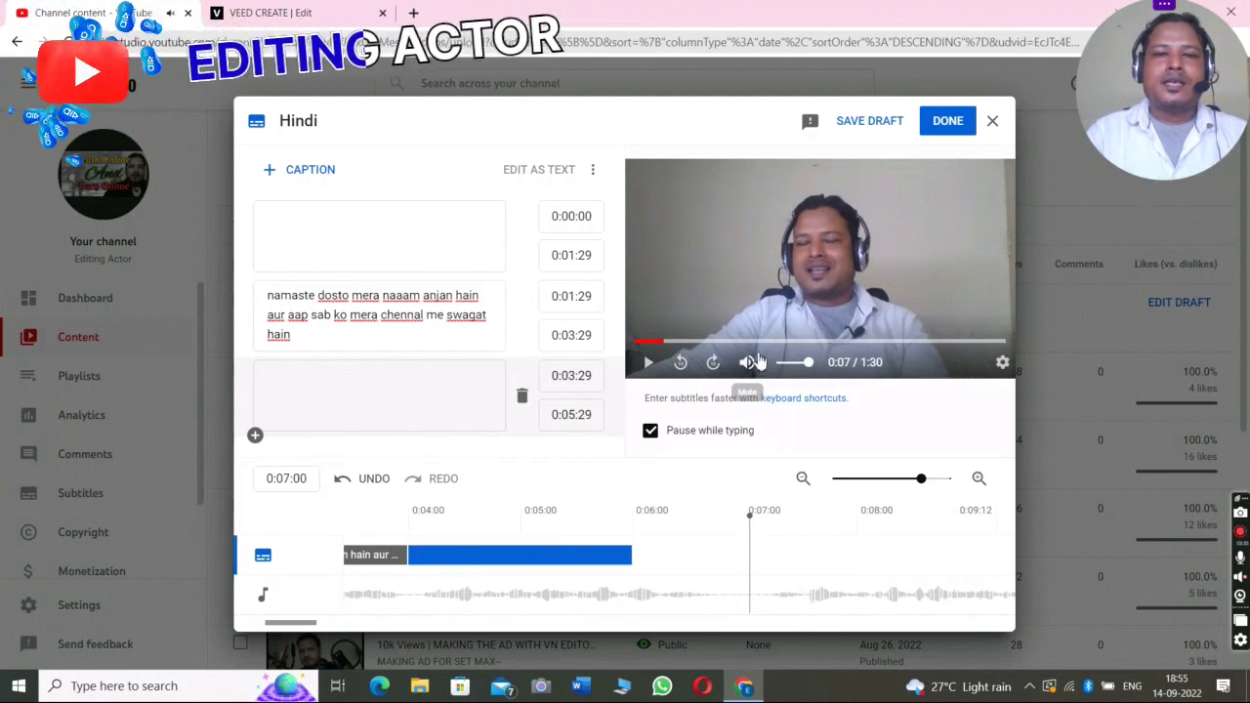
pyautogui.click(281, 384)
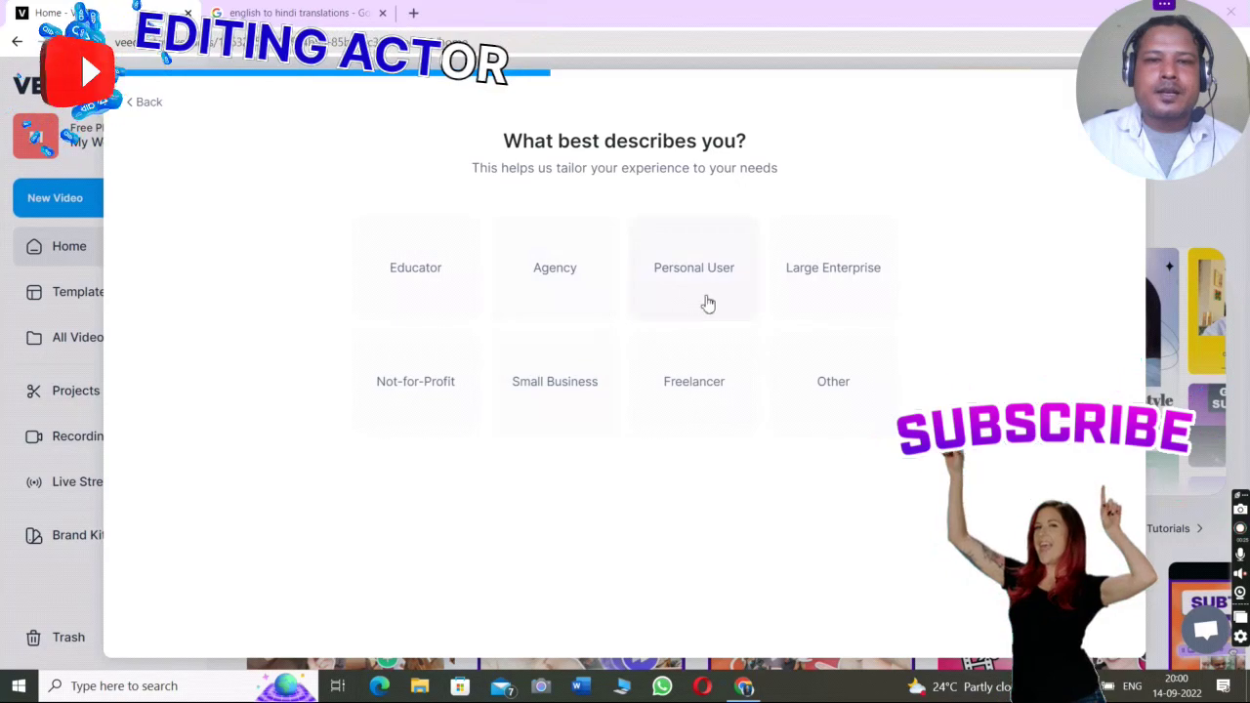
# Step: Answer VEED onboarding with Small Business, Training / Knowledge and YouTube, then keep the free plan
pyautogui.click(538, 388)
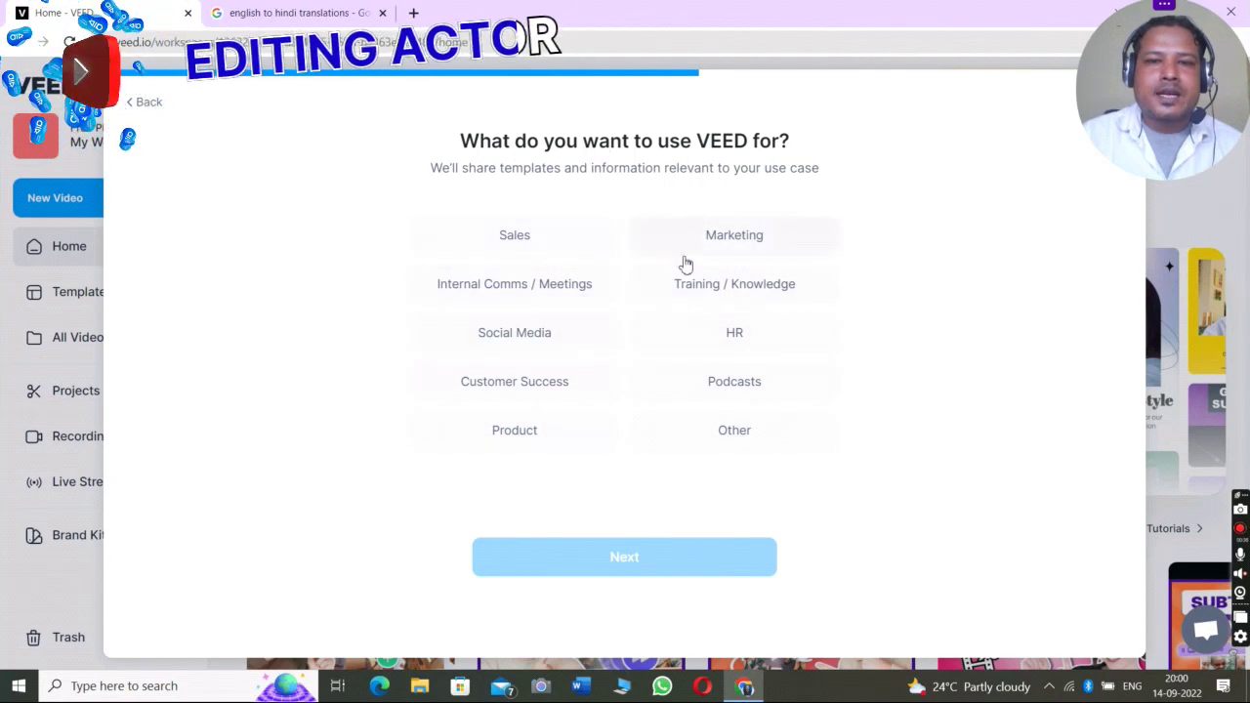
pyautogui.click(689, 290)
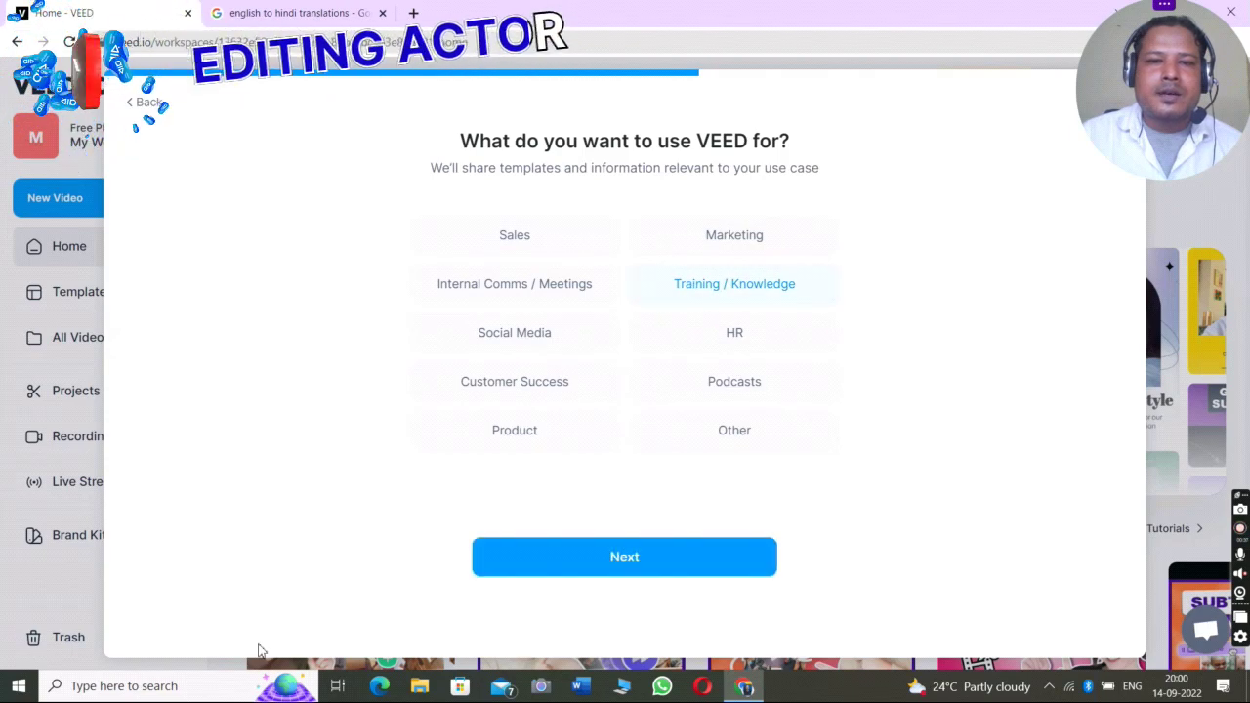
pyautogui.click(588, 570)
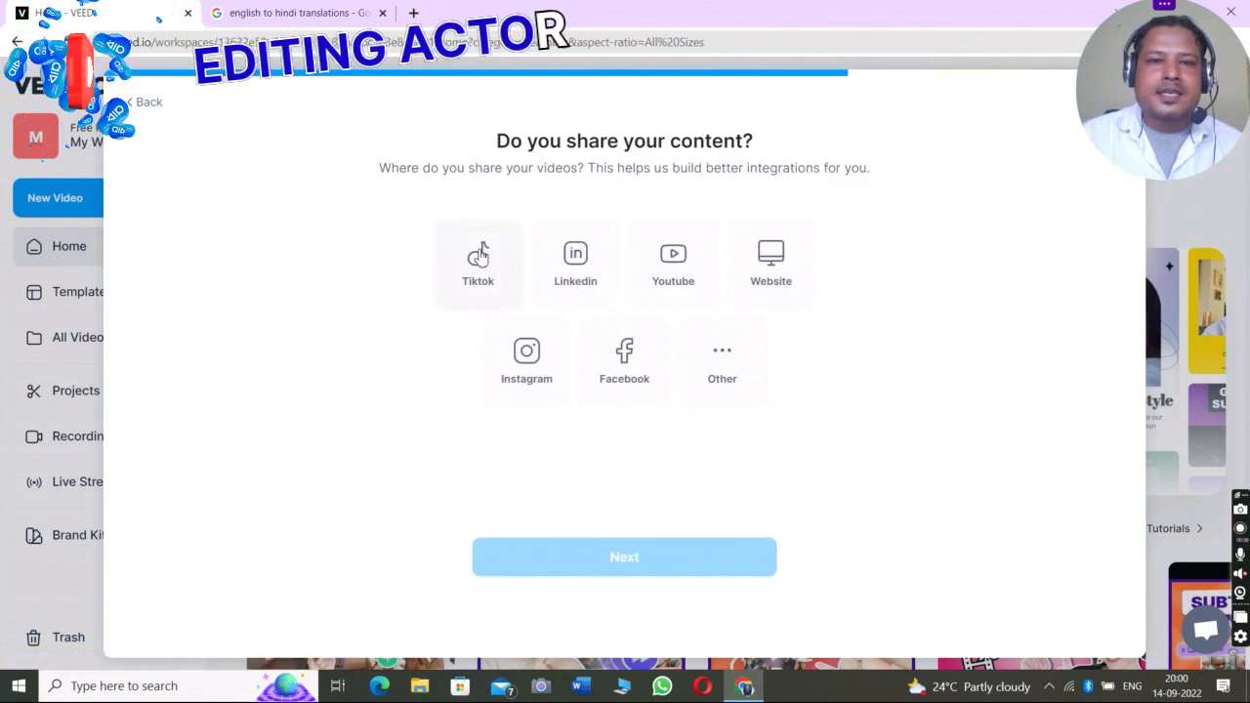
pyautogui.click(659, 269)
pyautogui.click(571, 571)
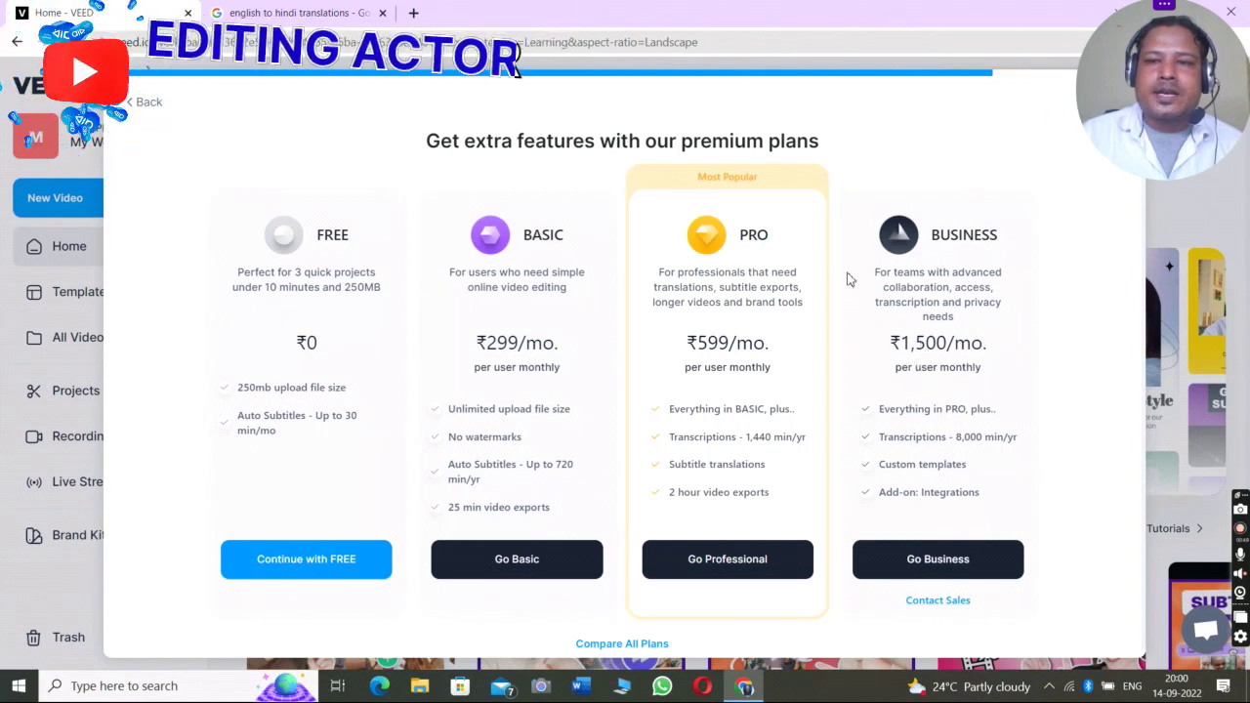
pyautogui.click(278, 580)
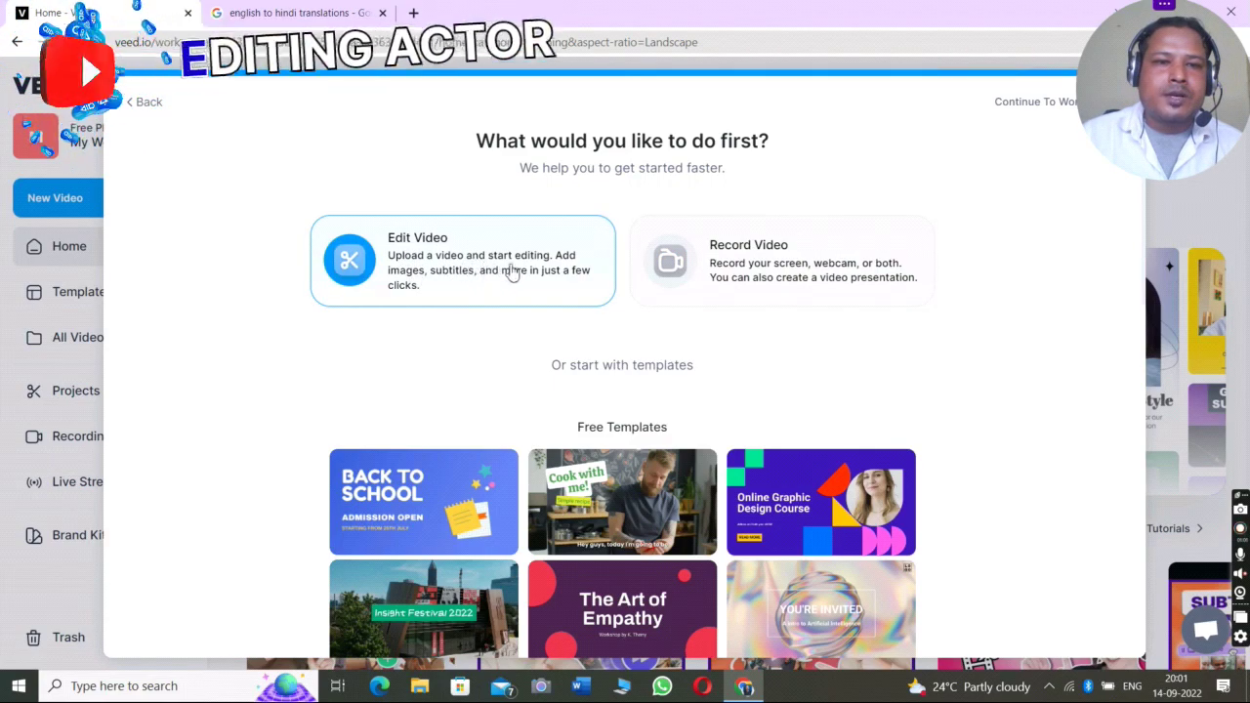
# Step: Create a new VEED project and upload the '2nd' video from the Desktop
pyautogui.click(405, 283)
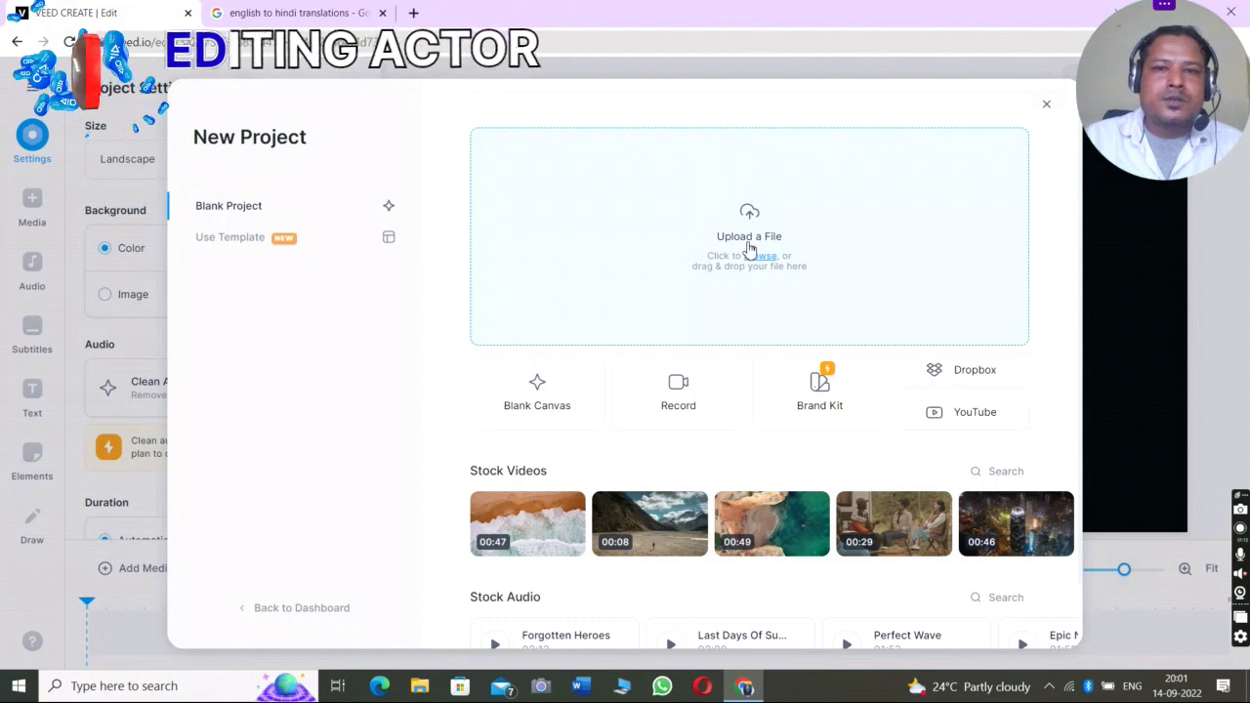
pyautogui.click(723, 290)
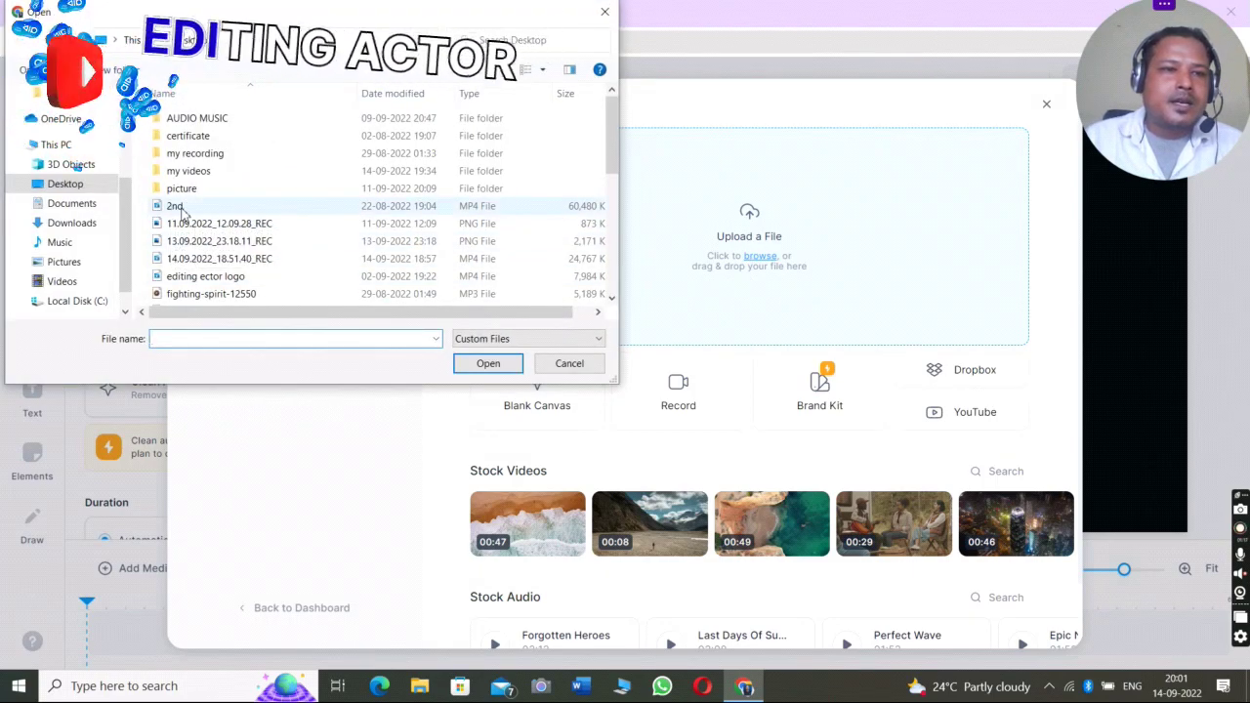
pyautogui.click(226, 211)
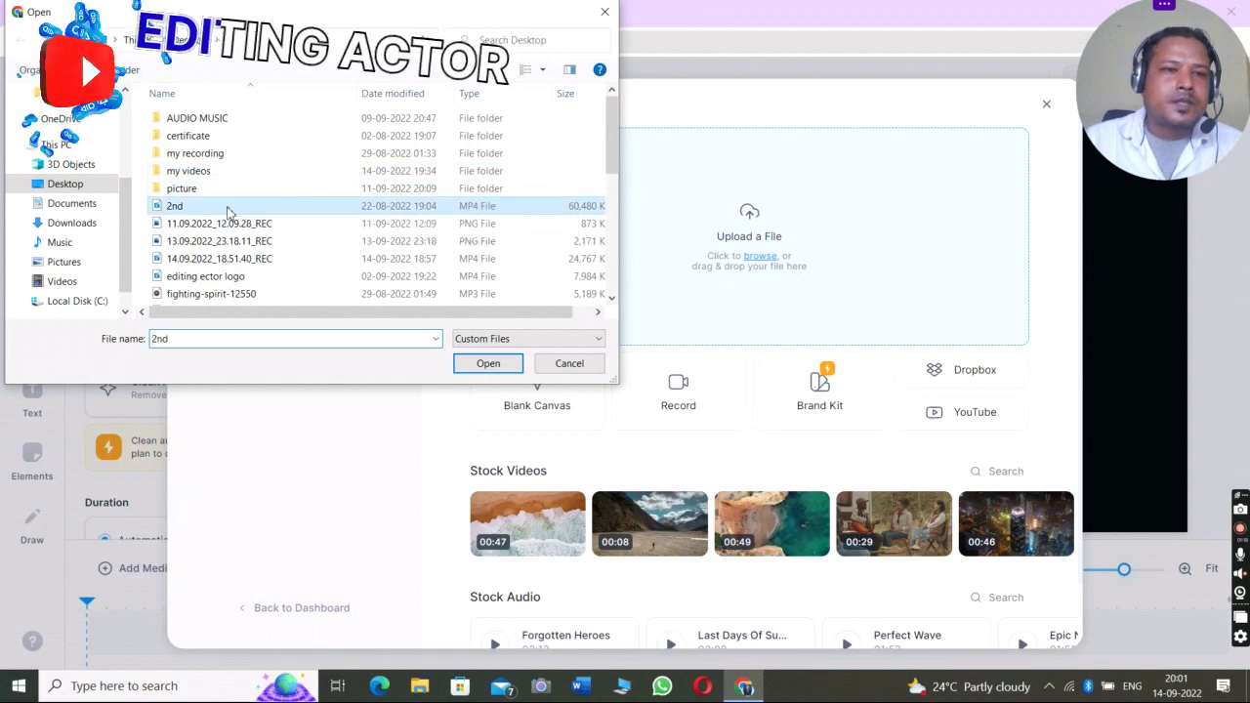
pyautogui.click(488, 363)
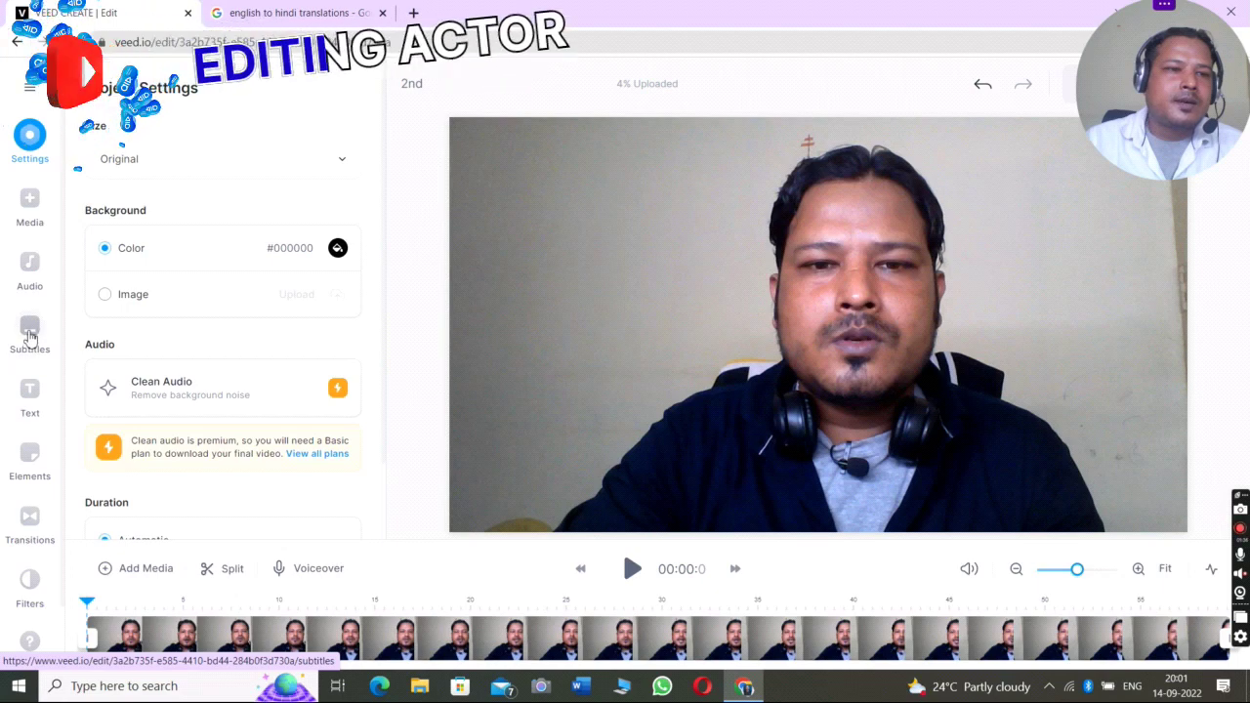
# Step: Auto-generate English subtitles for the '2nd' video and play the preview
pyautogui.click(29, 335)
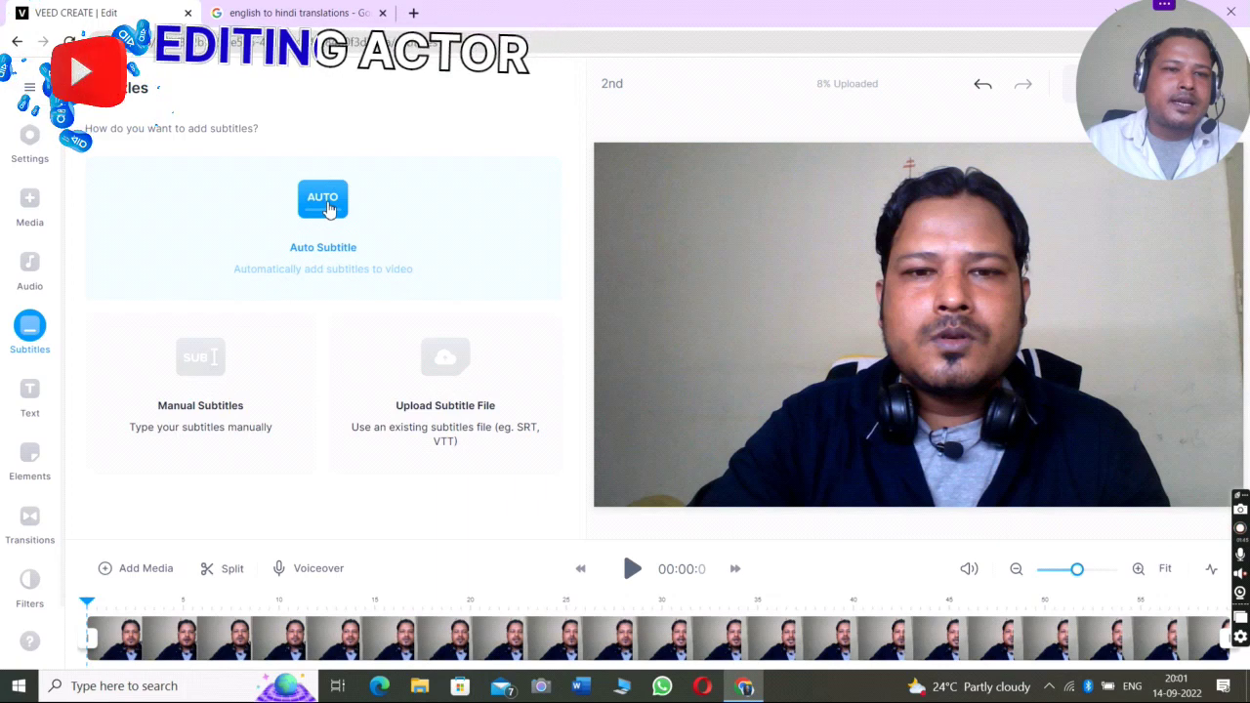
pyautogui.click(326, 200)
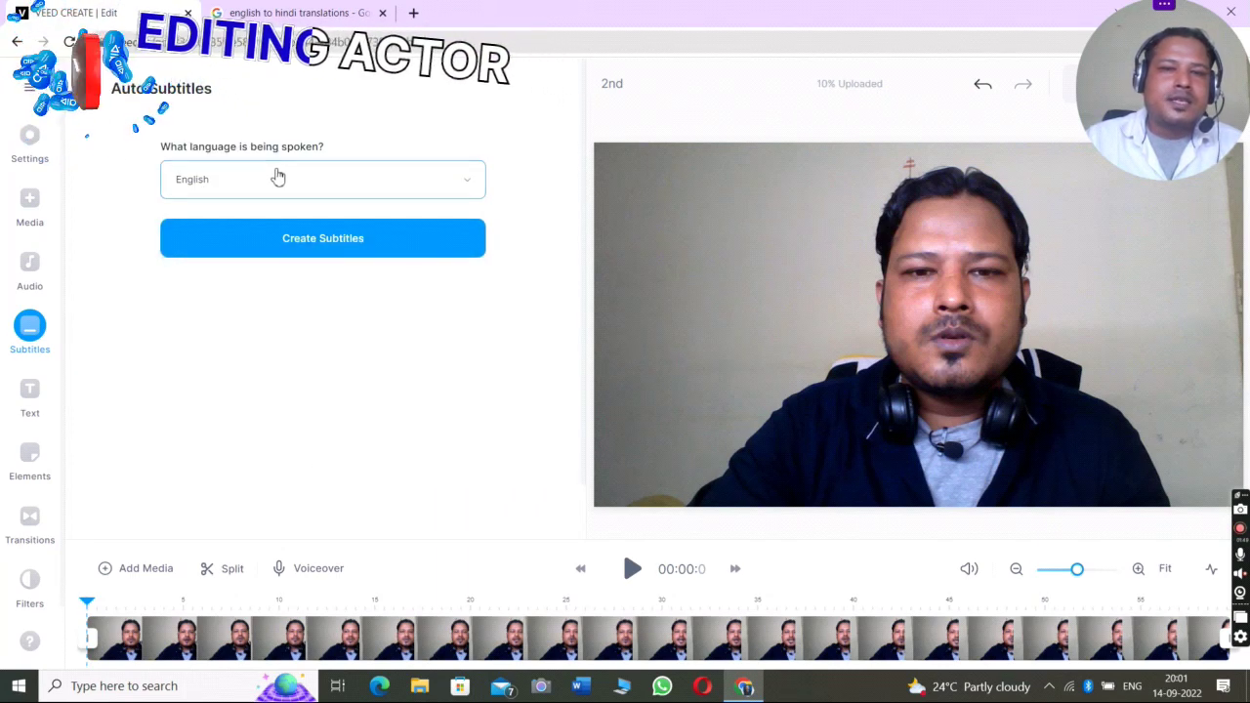
pyautogui.click(315, 245)
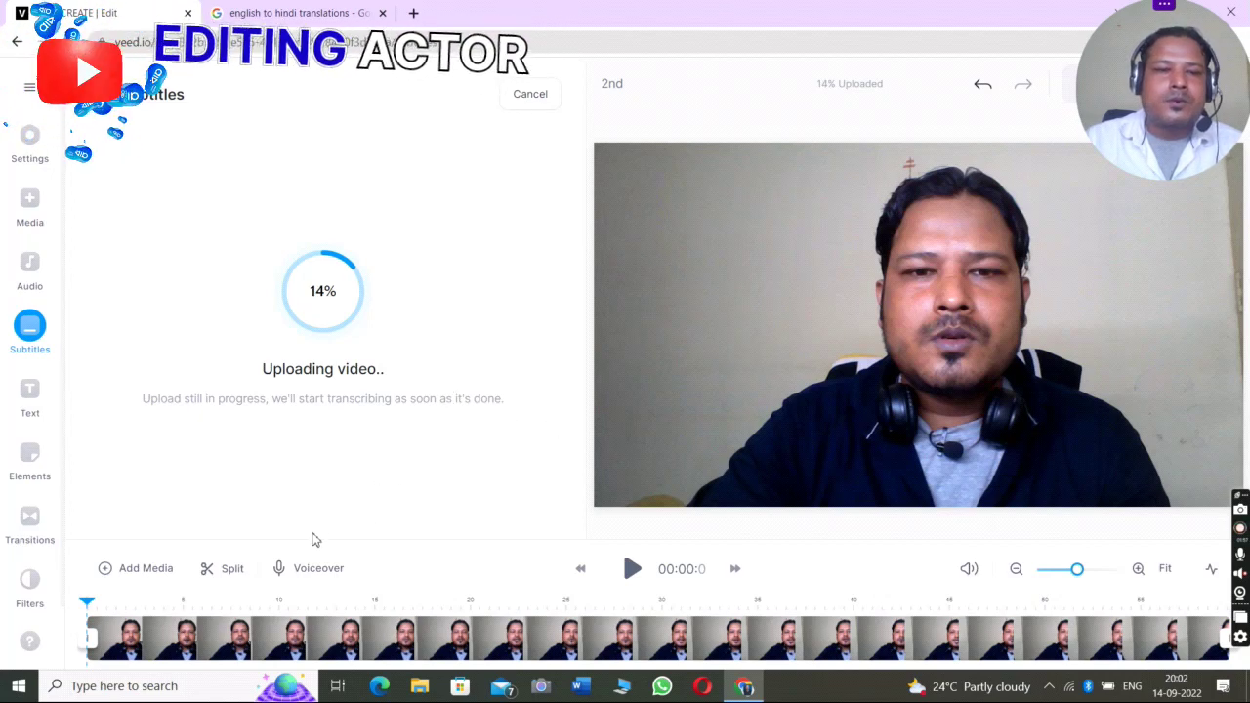
pyautogui.click(631, 576)
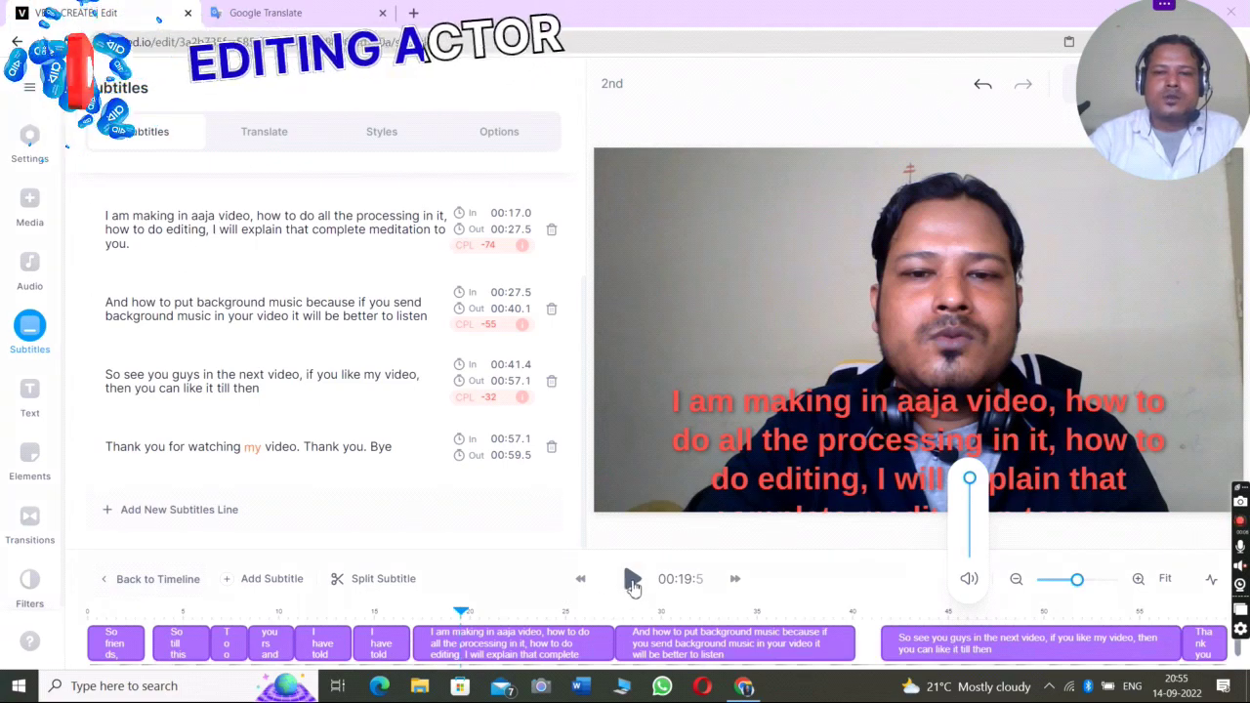
pyautogui.click(633, 581)
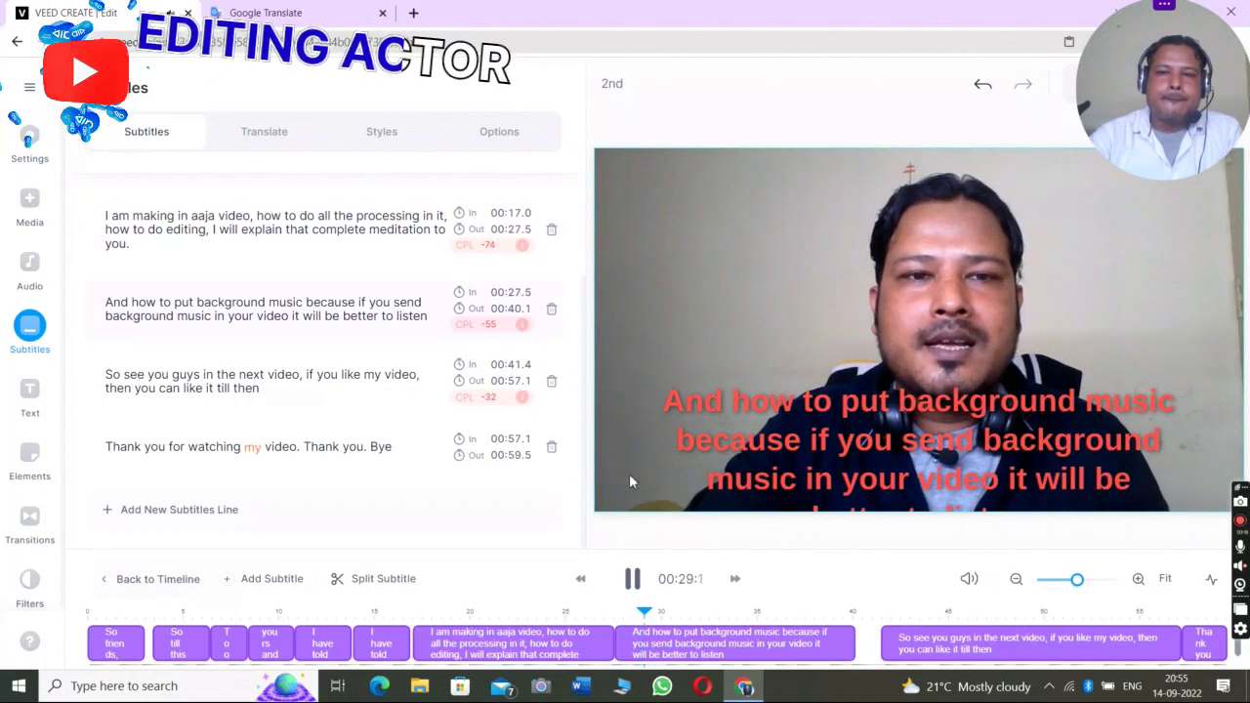
pyautogui.click(632, 582)
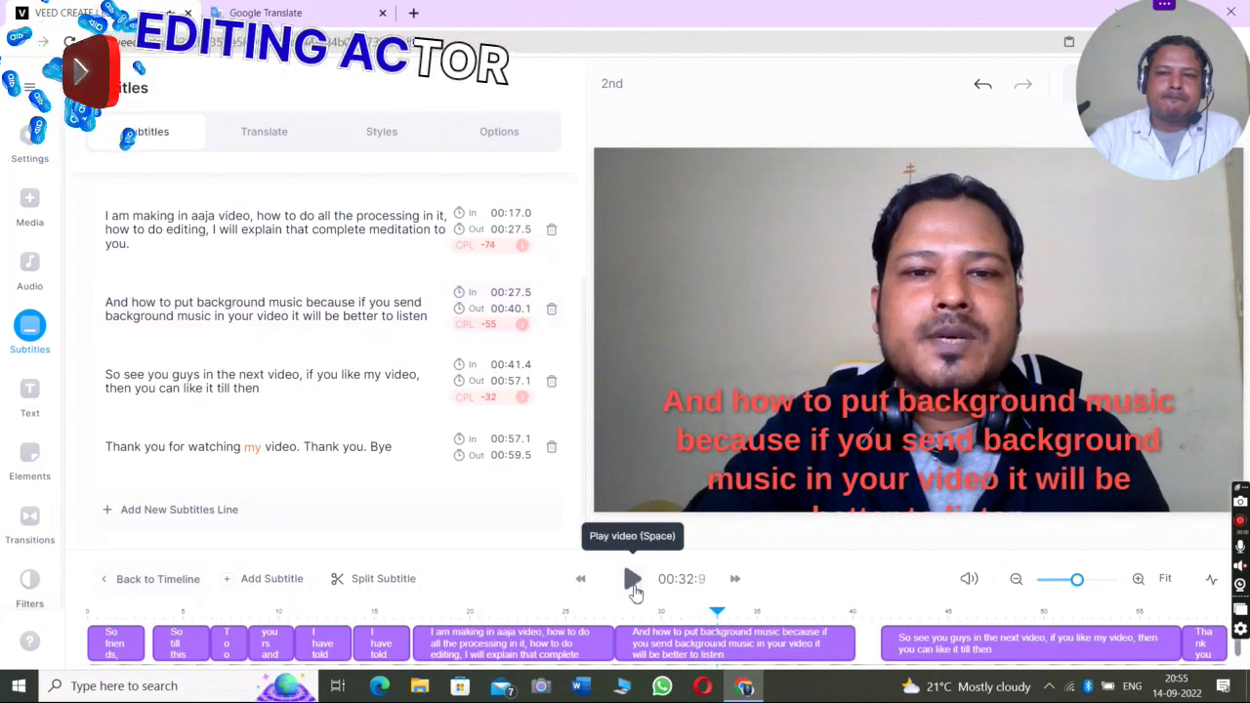